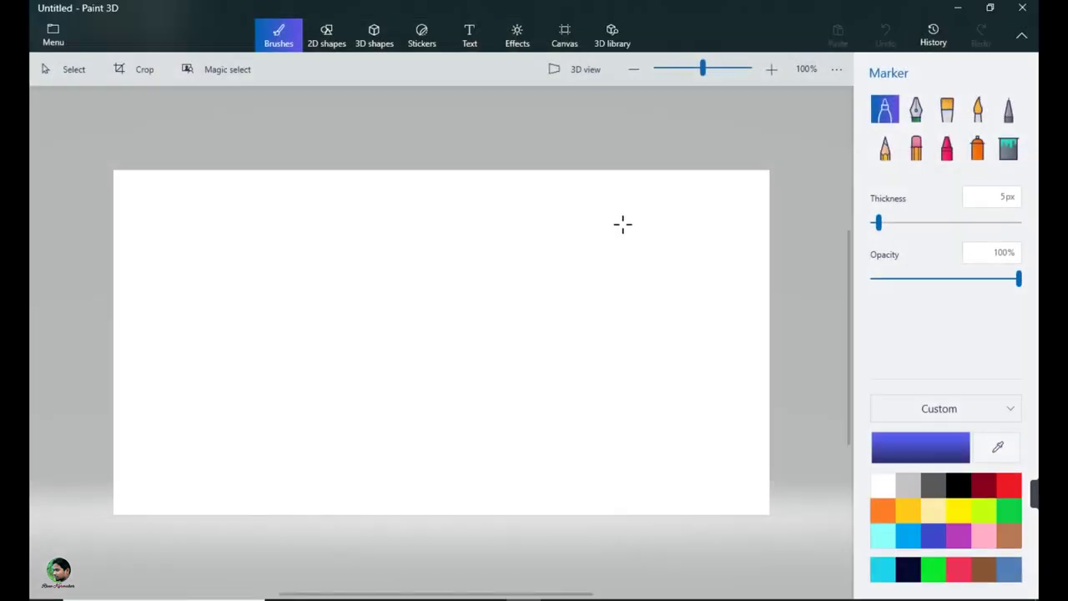
- Resize the canvas to 1360 px wide and 768 px high
click(565, 35)
double_click(887, 251)
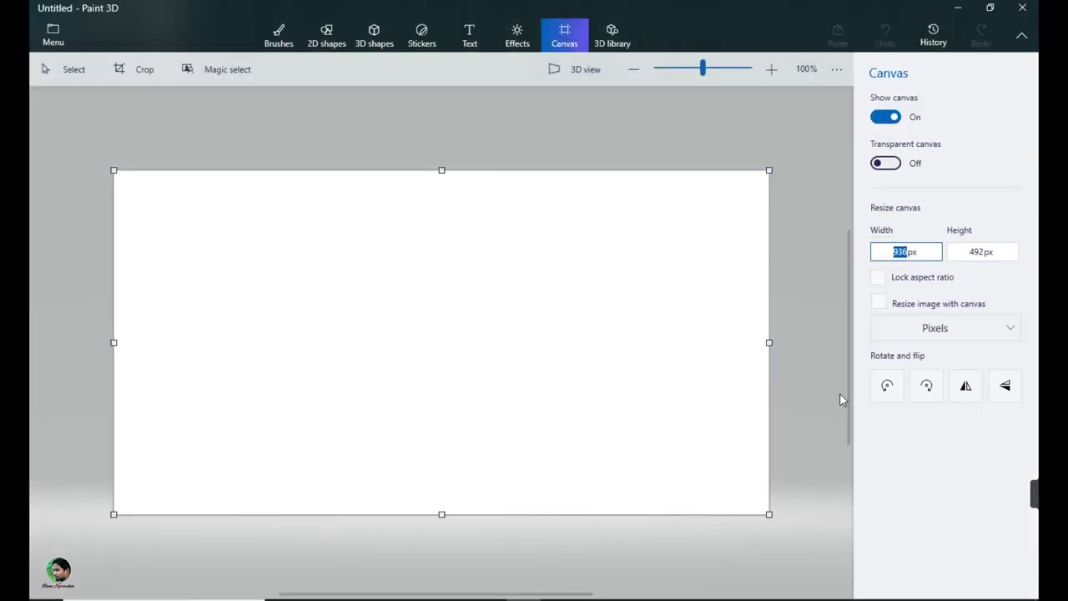
text(1360)
double_click(974, 251)
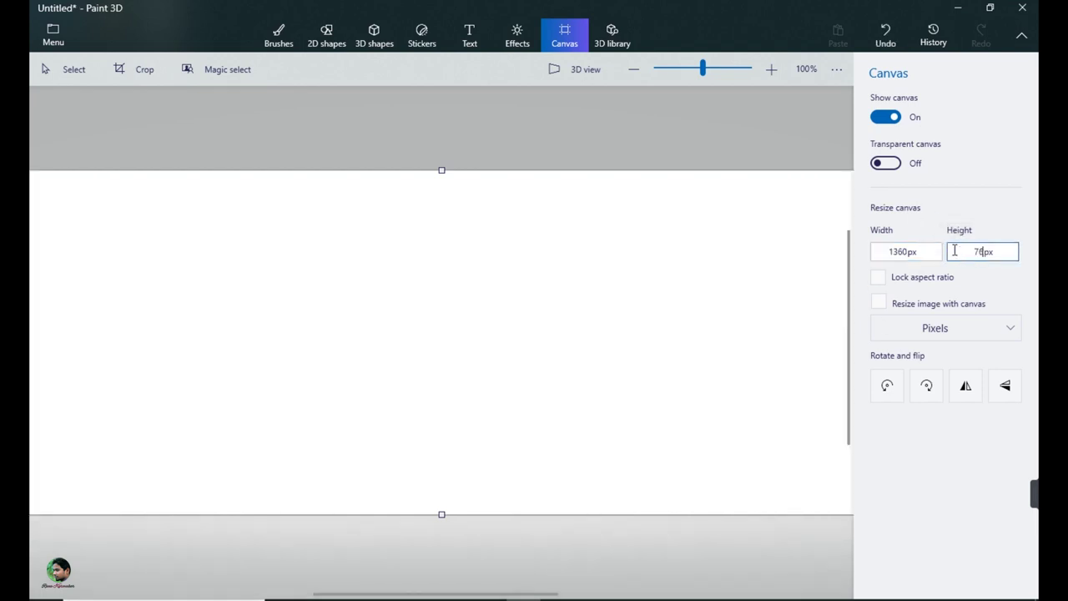
text(768)
key(Return)
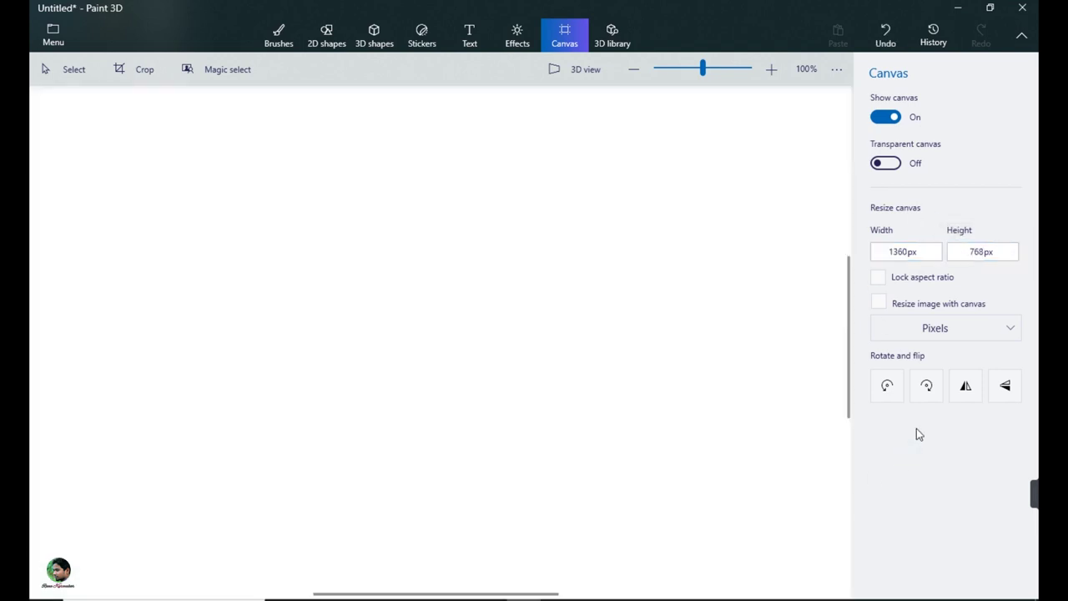
- Spray a very dark navy band across the upper canvas with a spray can 187 px thick
click(633, 70)
drag(846, 245, 846, 281)
click(279, 35)
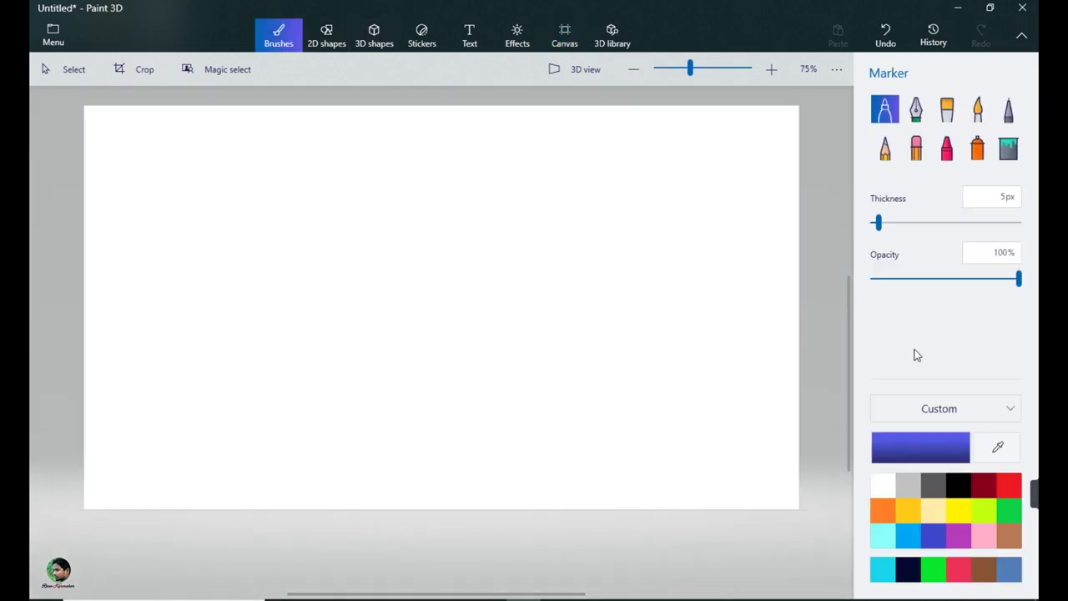
click(977, 147)
click(964, 442)
click(579, 320)
click(459, 443)
drag(900, 222, 959, 222)
mouse_move(109, 125)
mouse_down()
mouse_move(699, 118)
mouse_move(107, 117)
mouse_move(311, 140)
mouse_move(770, 112)
mouse_move(424, 162)
mouse_move(403, 189)
mouse_move(267, 146)
mouse_move(735, 176)
mouse_up()
- Spray a somewhat lighter navy band across the middle of the canvas, beneath the dark upper band
click(935, 442)
click(584, 303)
click(460, 443)
mouse_move(109, 222)
mouse_down()
mouse_move(308, 222)
mouse_move(376, 203)
mouse_move(576, 252)
mouse_move(264, 257)
mouse_move(224, 288)
mouse_move(776, 303)
mouse_move(142, 344)
mouse_move(343, 305)
mouse_move(776, 334)
mouse_up()
- Blend the two navy bands with the sampled dark blue at 2% opacity, softening the transition and the pale patches
drag(908, 278, 875, 278)
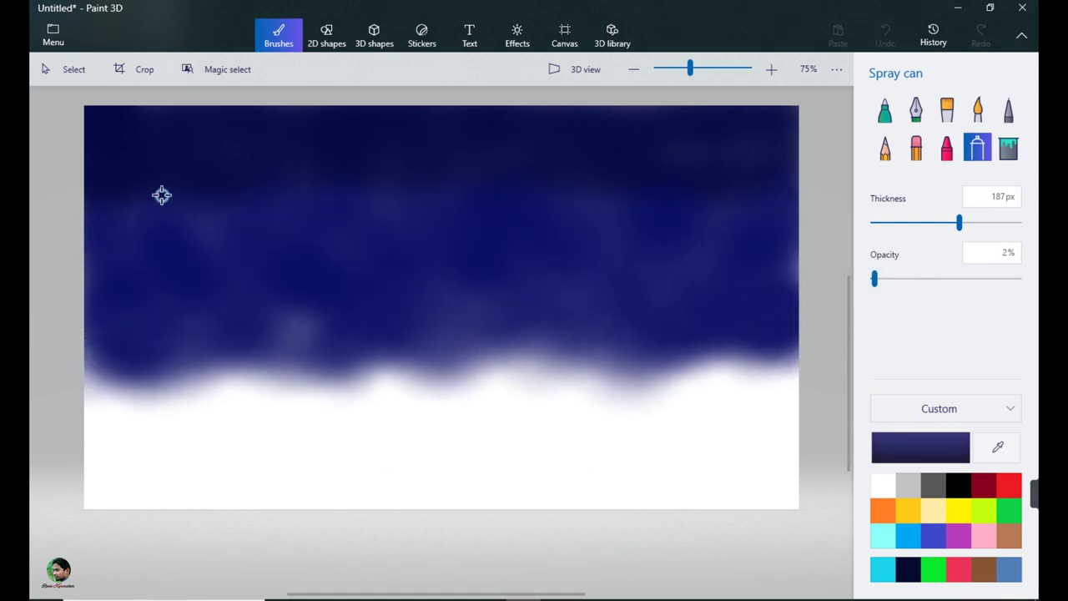
key(i)
click(364, 142)
mouse_move(112, 208)
mouse_down()
mouse_move(321, 198)
mouse_move(594, 209)
mouse_up()
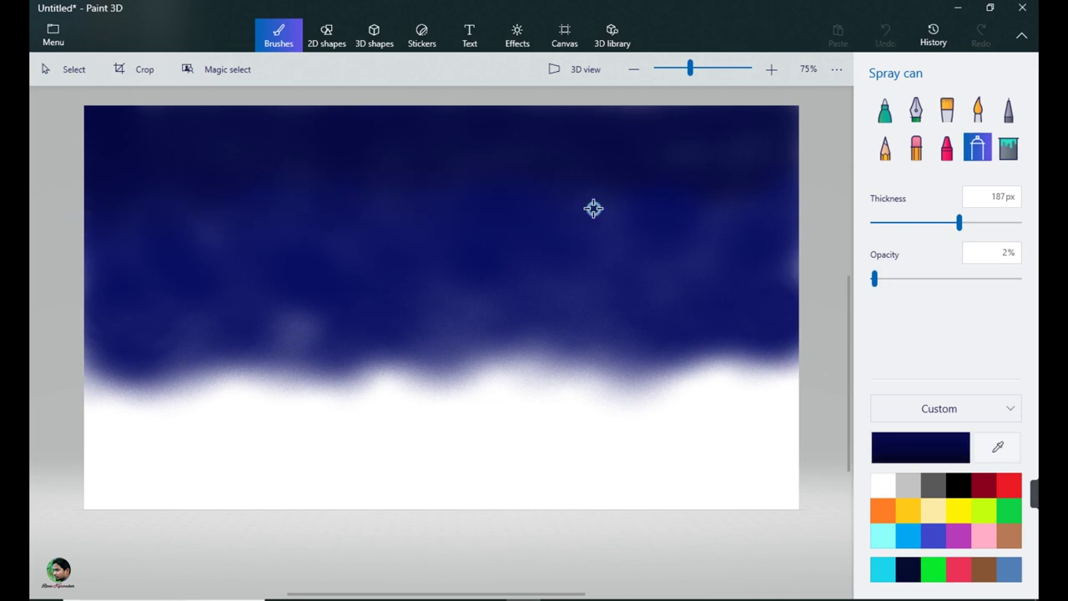
mouse_move(233, 204)
mouse_down()
mouse_move(495, 184)
mouse_move(437, 179)
mouse_move(267, 219)
mouse_up()
mouse_move(176, 117)
mouse_down()
mouse_move(117, 111)
mouse_move(341, 226)
mouse_move(597, 222)
mouse_move(786, 279)
mouse_move(548, 217)
mouse_move(666, 198)
mouse_move(227, 192)
mouse_move(380, 127)
mouse_move(204, 213)
mouse_move(397, 226)
mouse_move(429, 240)
mouse_up()
drag(197, 322, 104, 356)
- Cover the rest of the canvas with navy at 25% opacity, and spray soft lighter blue patches over the middle at 14%
drag(875, 278, 908, 278)
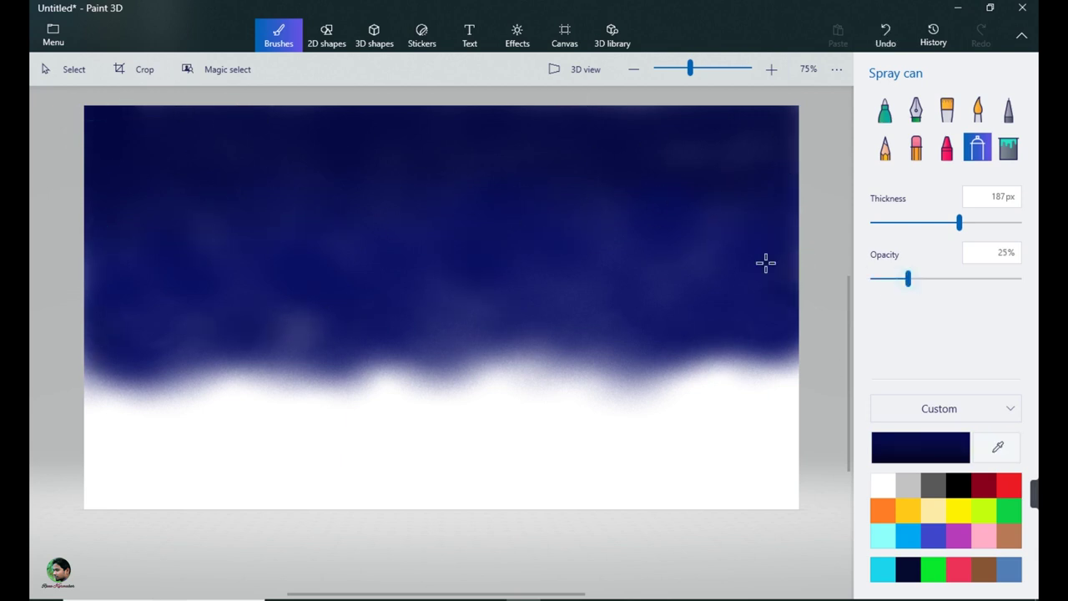
mouse_move(765, 262)
mouse_down()
mouse_move(360, 184)
mouse_move(140, 250)
mouse_move(403, 207)
mouse_move(795, 257)
mouse_move(792, 105)
mouse_up()
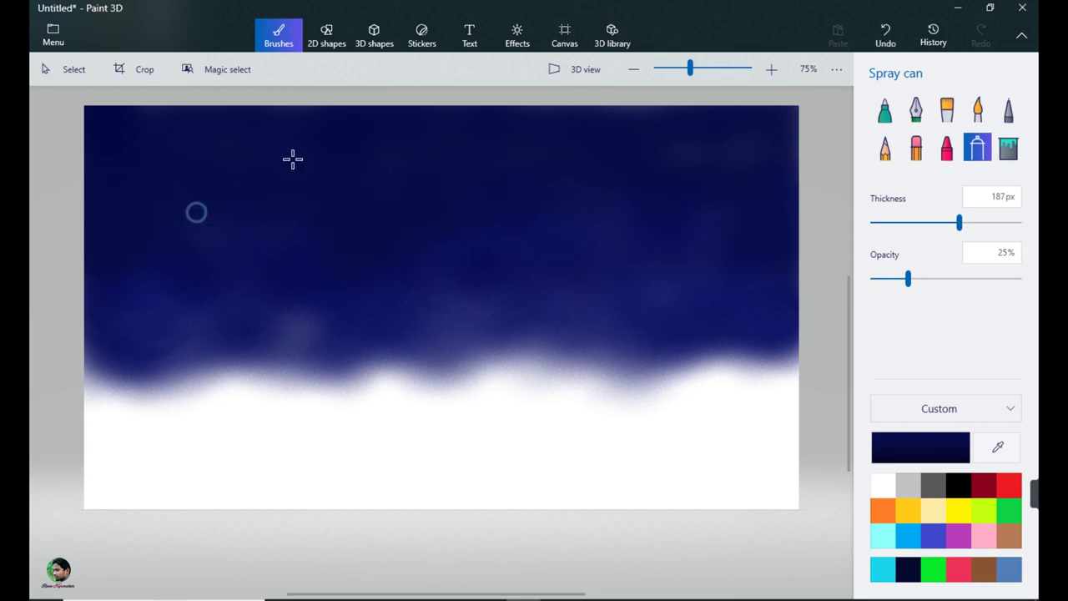
mouse_move(192, 317)
mouse_down()
mouse_move(112, 367)
mouse_move(99, 484)
mouse_move(229, 501)
mouse_move(673, 495)
mouse_move(308, 448)
mouse_move(538, 381)
mouse_move(696, 406)
mouse_move(422, 467)
mouse_move(159, 434)
mouse_move(403, 420)
mouse_move(693, 507)
mouse_move(684, 451)
mouse_up()
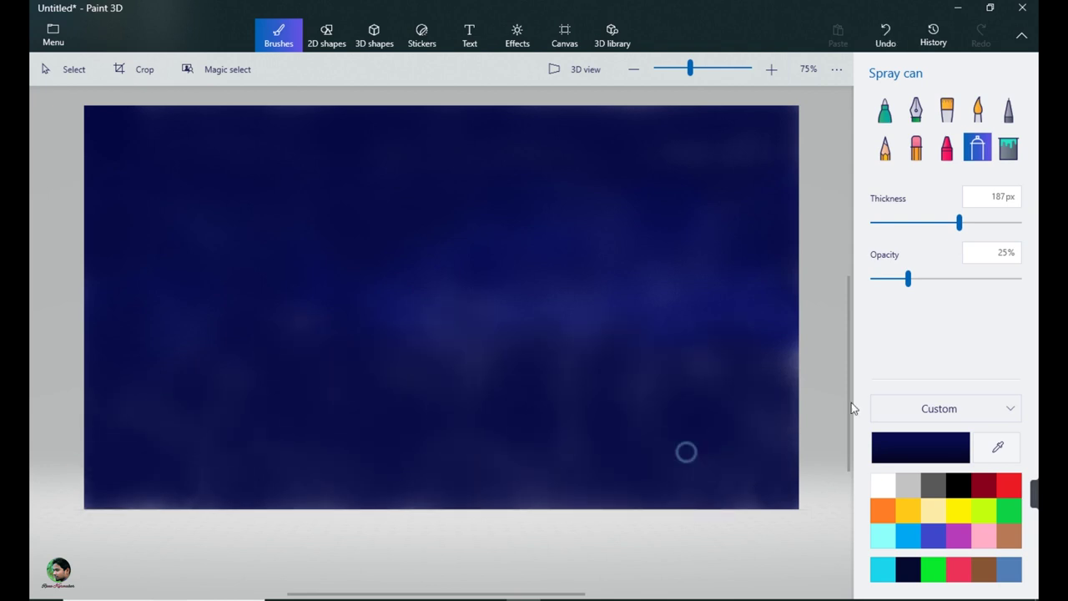
drag(908, 278, 891, 278)
mouse_move(678, 225)
mouse_down()
mouse_move(703, 392)
mouse_move(308, 197)
mouse_up()
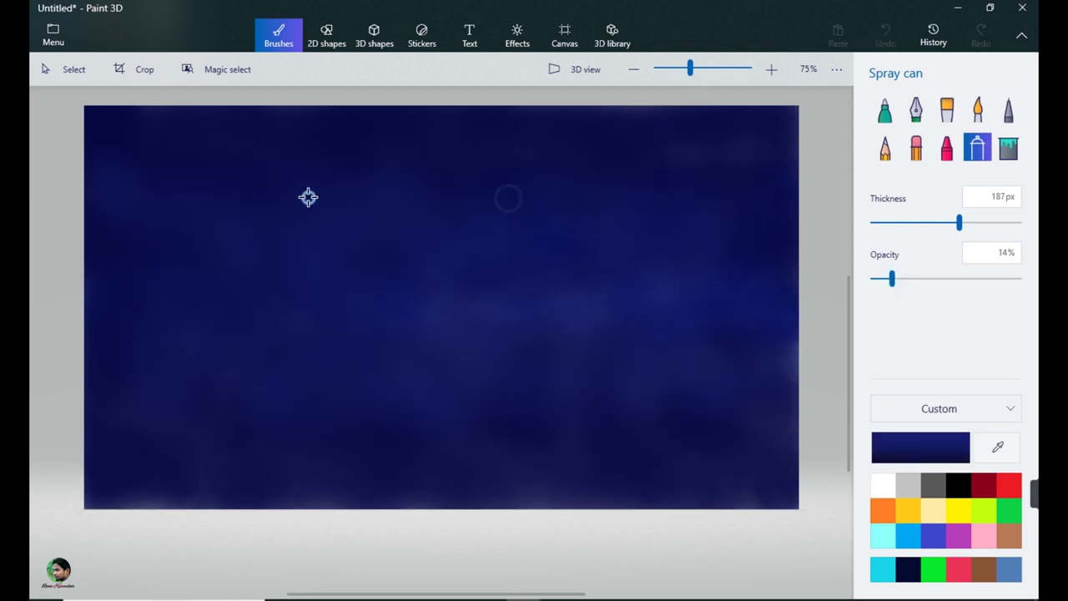
- Spray a round light periwinkle spot in the upper middle of the sky
click(920, 447)
click(535, 196)
click(426, 443)
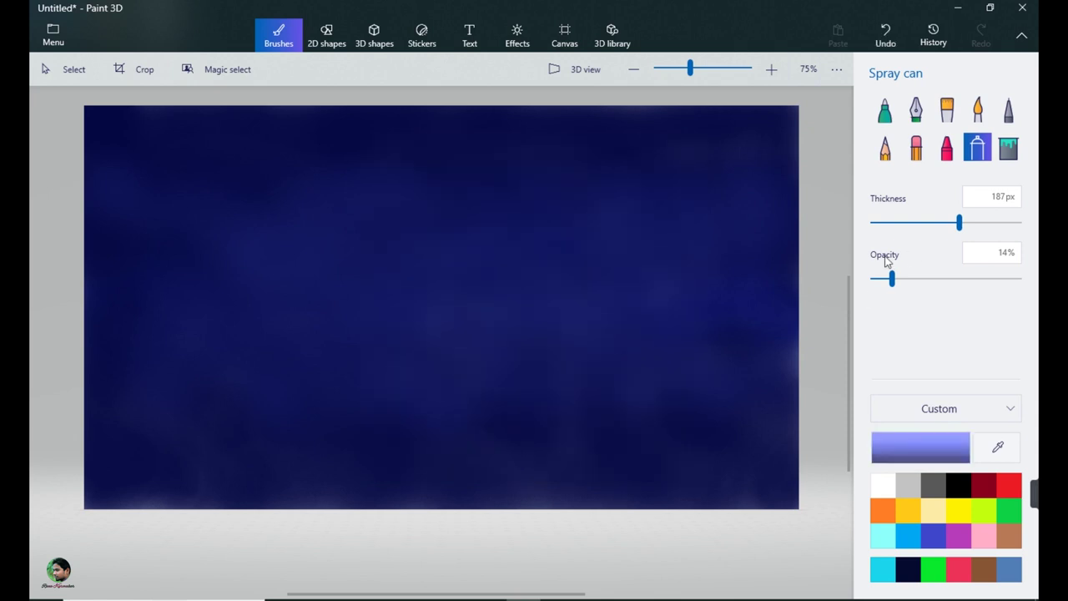
click(436, 257)
drag(437, 257, 434, 257)
- Spray a bright cyan disc around the periwinkle spot, leaving its centre showing
click(921, 447)
click(515, 195)
click(499, 397)
click(460, 444)
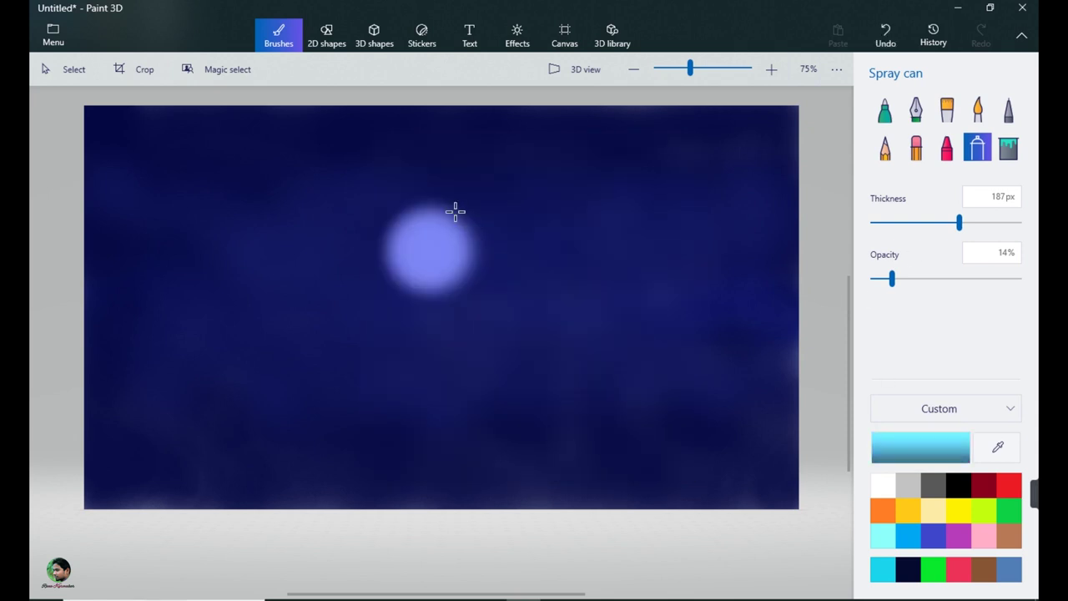
mouse_move(454, 212)
mouse_down()
mouse_move(408, 214)
mouse_move(387, 246)
mouse_move(422, 294)
mouse_move(478, 252)
mouse_move(391, 229)
mouse_move(440, 302)
mouse_move(474, 221)
mouse_move(378, 242)
mouse_move(469, 272)
mouse_move(436, 210)
mouse_move(384, 280)
mouse_move(377, 239)
mouse_move(474, 218)
mouse_move(433, 283)
mouse_move(468, 273)
mouse_move(367, 250)
mouse_move(474, 217)
mouse_move(404, 193)
mouse_move(405, 303)
mouse_move(394, 199)
mouse_move(395, 291)
mouse_move(436, 302)
mouse_move(354, 181)
mouse_move(329, 230)
mouse_move(341, 315)
mouse_move(388, 353)
mouse_move(436, 355)
mouse_move(502, 315)
mouse_move(529, 267)
mouse_move(511, 179)
mouse_move(418, 152)
mouse_move(437, 153)
mouse_move(523, 209)
mouse_move(511, 326)
mouse_move(357, 335)
mouse_move(326, 228)
mouse_move(475, 158)
mouse_move(336, 224)
mouse_move(396, 158)
mouse_move(355, 177)
mouse_move(353, 350)
mouse_move(531, 307)
mouse_move(367, 174)
mouse_move(359, 346)
mouse_up()
- Spray a wide teal ring around the cyan disc and a darker teal ring outside it
click(920, 448)
click(537, 286)
click(429, 443)
click(920, 447)
click(459, 318)
click(458, 444)
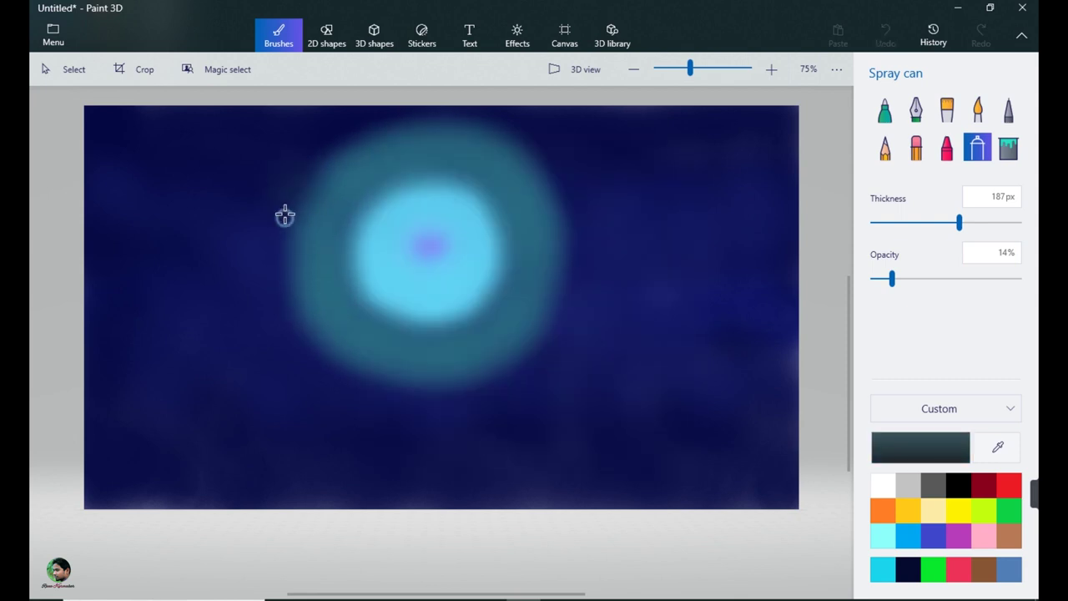
mouse_move(284, 215)
mouse_down()
mouse_move(280, 294)
mouse_move(335, 373)
mouse_up()
mouse_move(298, 282)
mouse_down()
mouse_move(467, 395)
mouse_move(548, 349)
mouse_move(570, 293)
mouse_move(577, 214)
mouse_move(522, 122)
mouse_move(329, 150)
mouse_up()
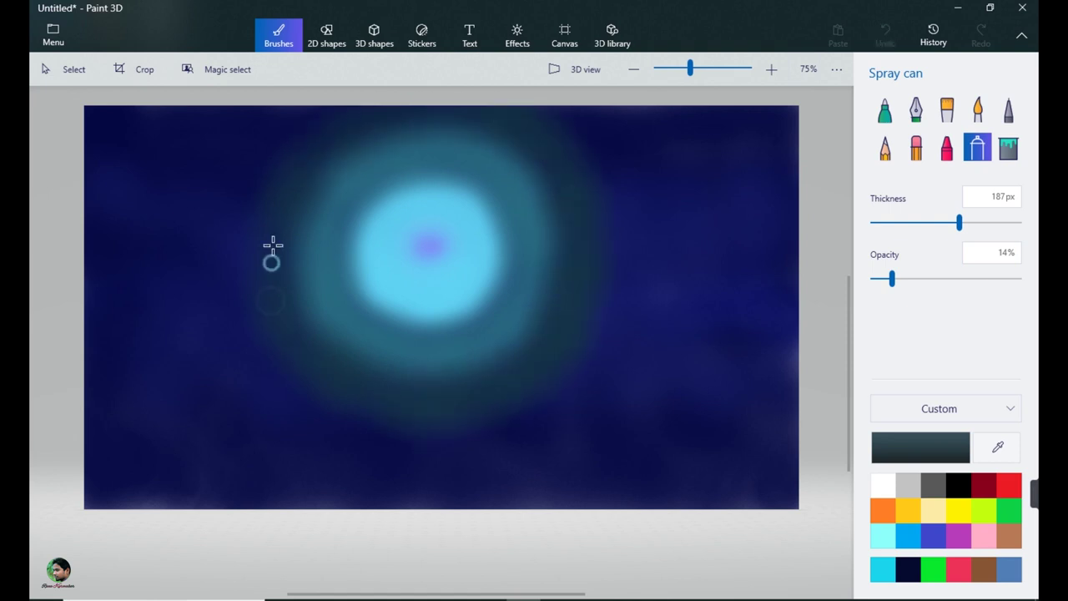
- Blend the cyan disc's edge into the teal ring with the sampled cyan at 106 px thickness and 4% opacity
drag(958, 222, 915, 222)
drag(892, 278, 877, 284)
click(997, 447)
click(462, 206)
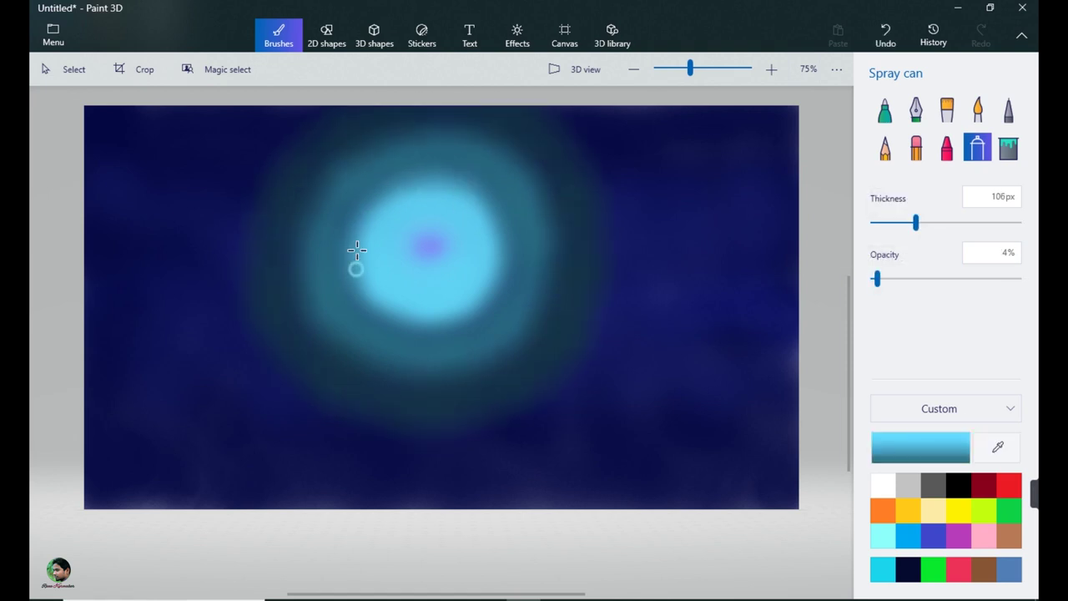
mouse_move(356, 250)
mouse_down()
mouse_move(422, 330)
mouse_move(494, 287)
mouse_move(490, 198)
mouse_move(365, 193)
mouse_move(348, 218)
mouse_move(364, 315)
mouse_move(437, 332)
mouse_move(489, 307)
mouse_move(507, 282)
mouse_move(502, 260)
mouse_move(357, 219)
mouse_up()
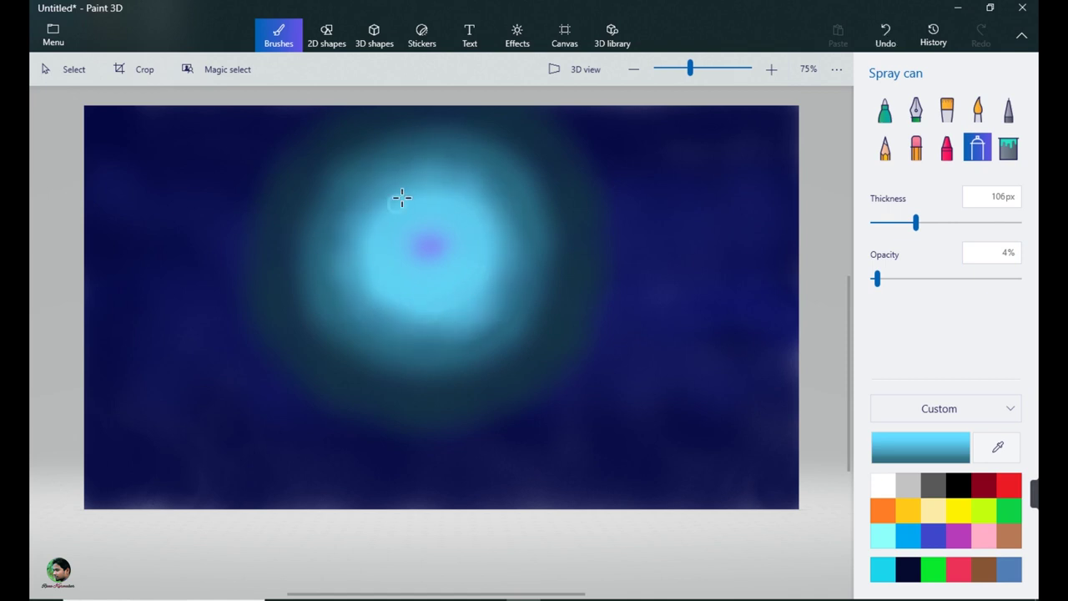
- Blend the teal ring into the dark outer ring with a sampled teal-blue, and spray the glow's centre white
click(348, 198)
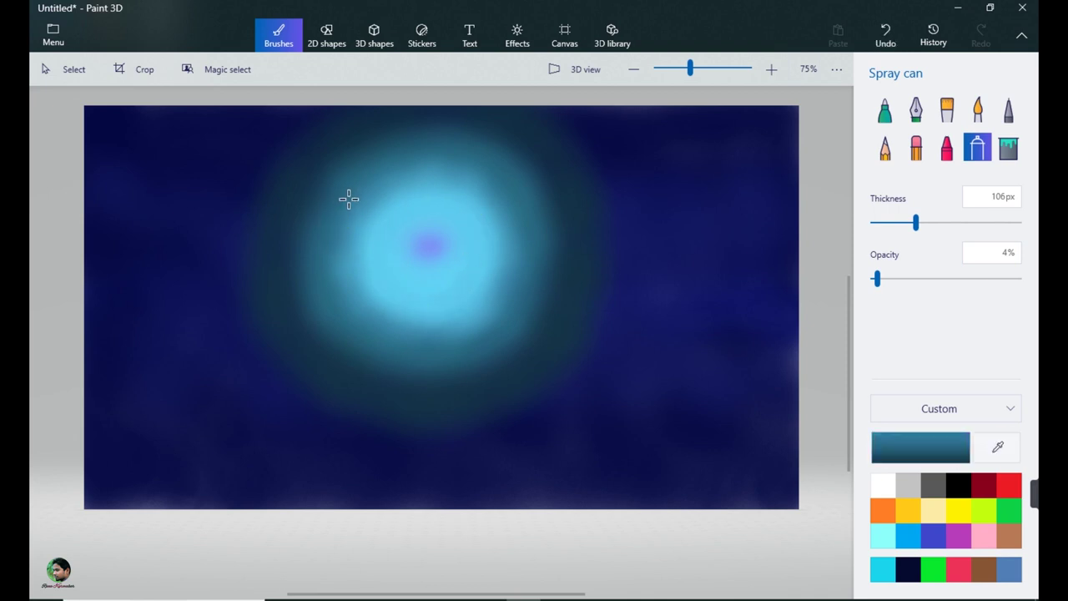
mouse_move(322, 252)
mouse_down()
mouse_move(329, 302)
mouse_move(370, 364)
mouse_move(434, 372)
mouse_move(533, 313)
mouse_move(550, 256)
mouse_move(504, 149)
mouse_move(348, 156)
mouse_move(294, 235)
mouse_move(329, 357)
mouse_move(432, 391)
mouse_move(501, 367)
mouse_move(563, 275)
mouse_move(489, 314)
mouse_move(570, 239)
mouse_move(536, 175)
mouse_move(477, 120)
mouse_move(344, 146)
mouse_move(291, 234)
mouse_move(315, 341)
mouse_move(318, 306)
mouse_move(431, 390)
mouse_move(551, 282)
mouse_up()
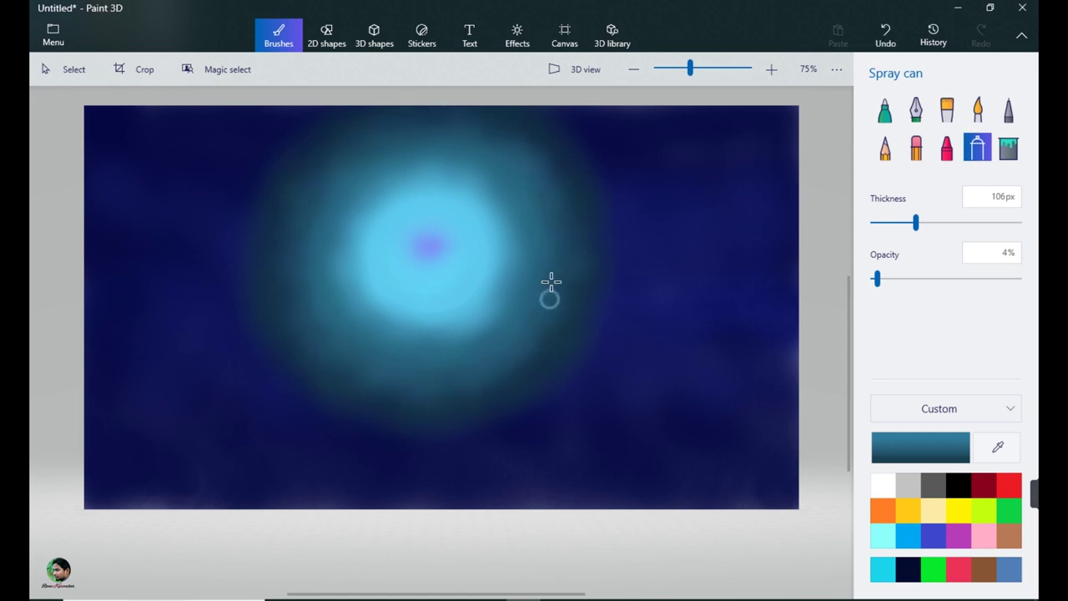
drag(383, 395, 551, 287)
mouse_move(420, 244)
mouse_down()
mouse_move(432, 276)
mouse_move(405, 239)
mouse_move(452, 274)
mouse_move(419, 223)
mouse_move(461, 255)
mouse_up()
drag(432, 220, 406, 239)
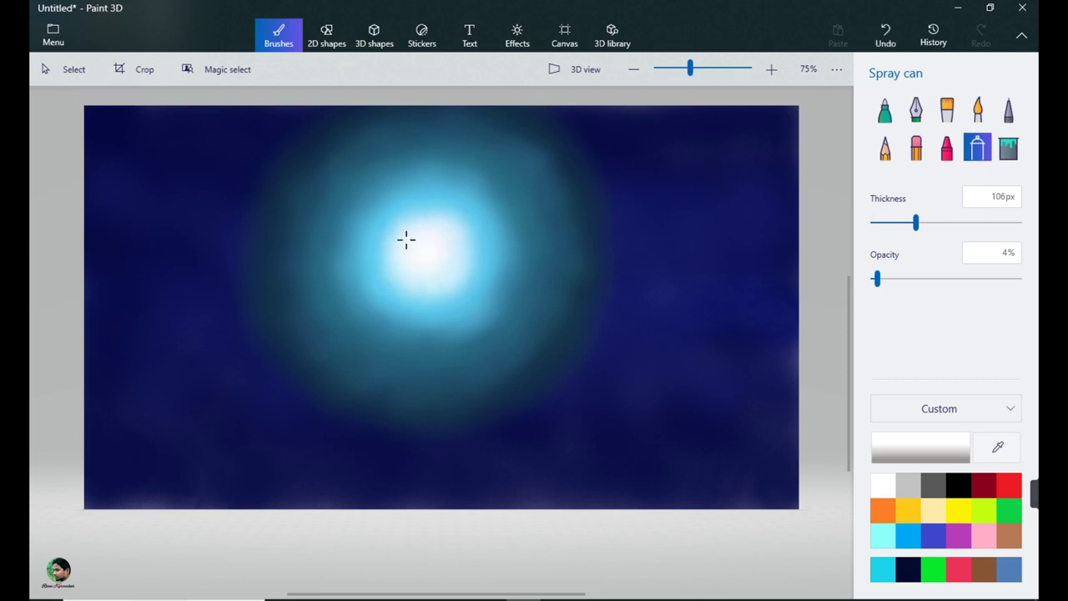
- Soften the glow's outer edge against the sky with a sampled dark blue and a slightly lighter slate blue
click(595, 338)
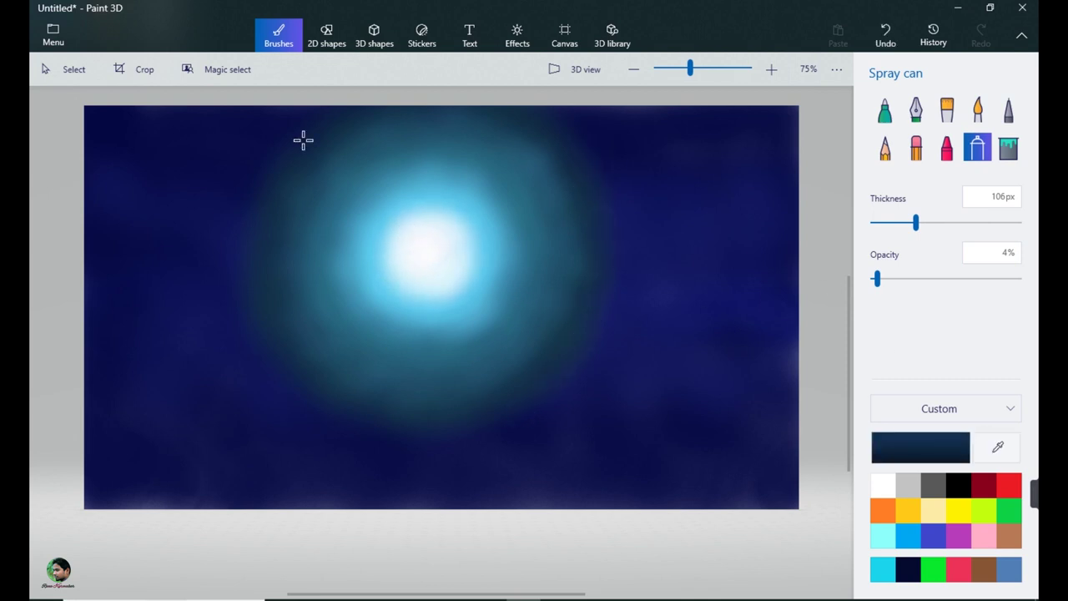
click(584, 320)
click(607, 264)
click(564, 144)
click(941, 458)
click(458, 443)
click(590, 161)
click(615, 245)
click(611, 291)
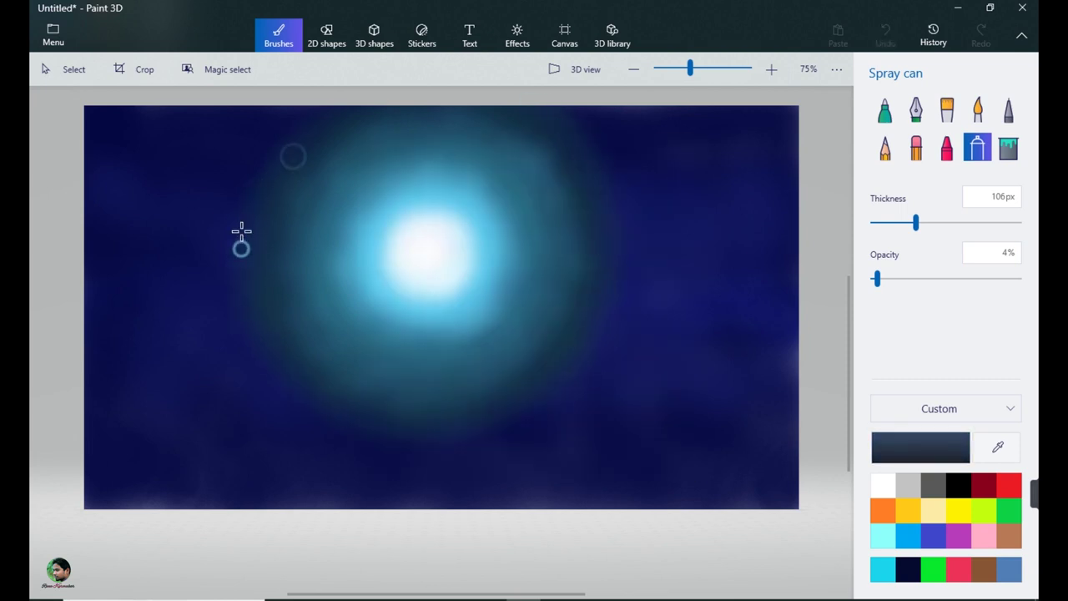
- Spray a sampled light blue around the white core to even out the bright inner ring
click(998, 446)
click(378, 173)
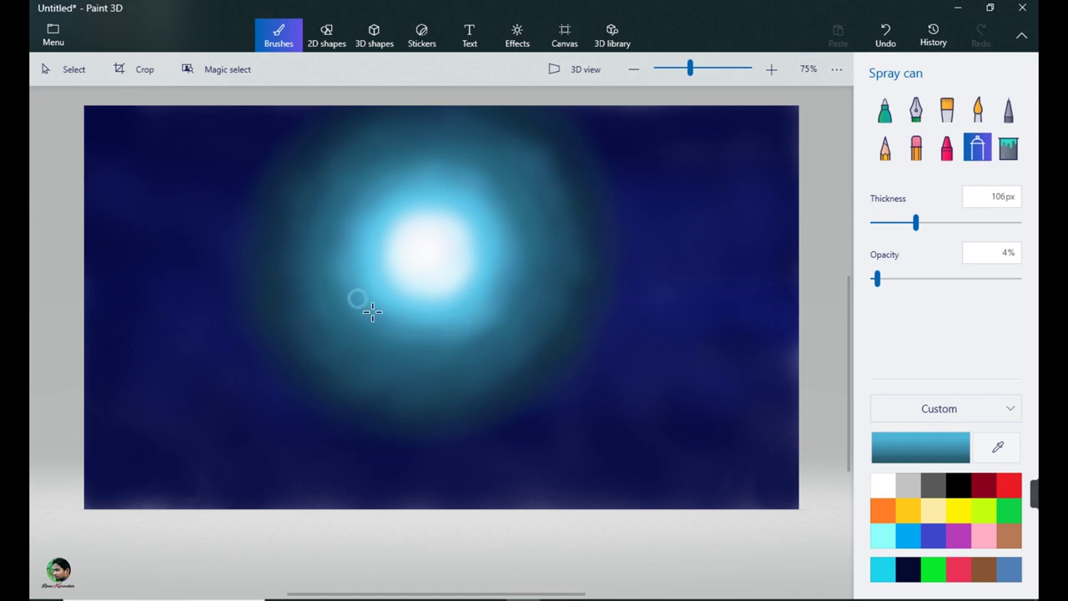
click(433, 329)
click(353, 260)
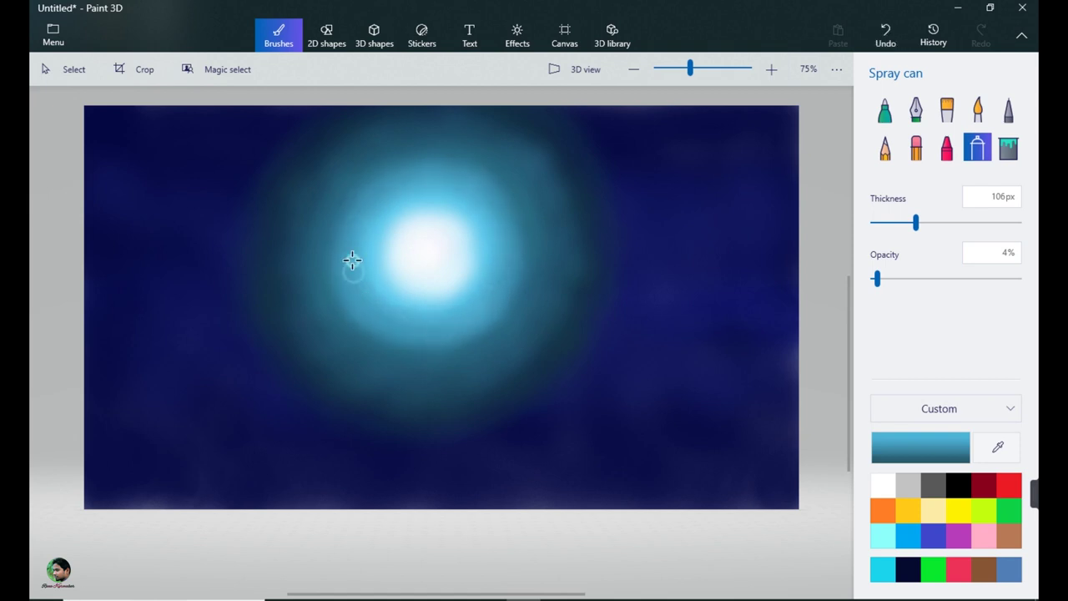
- Blend the outside of the bright inner ring into the glow with a sampled medium teal
click(997, 447)
click(437, 146)
click(316, 261)
click(409, 365)
click(453, 368)
click(534, 315)
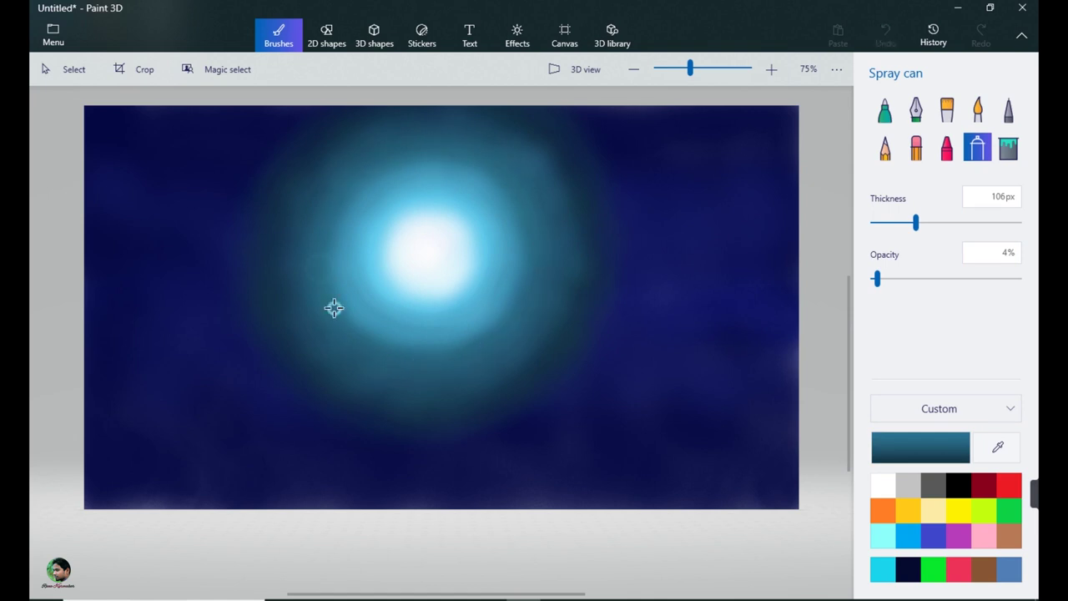
click(356, 343)
- Smooth the inner glow with a sampled mid blue, spraying around its lower, upper and side edges
click(997, 447)
click(494, 313)
click(394, 341)
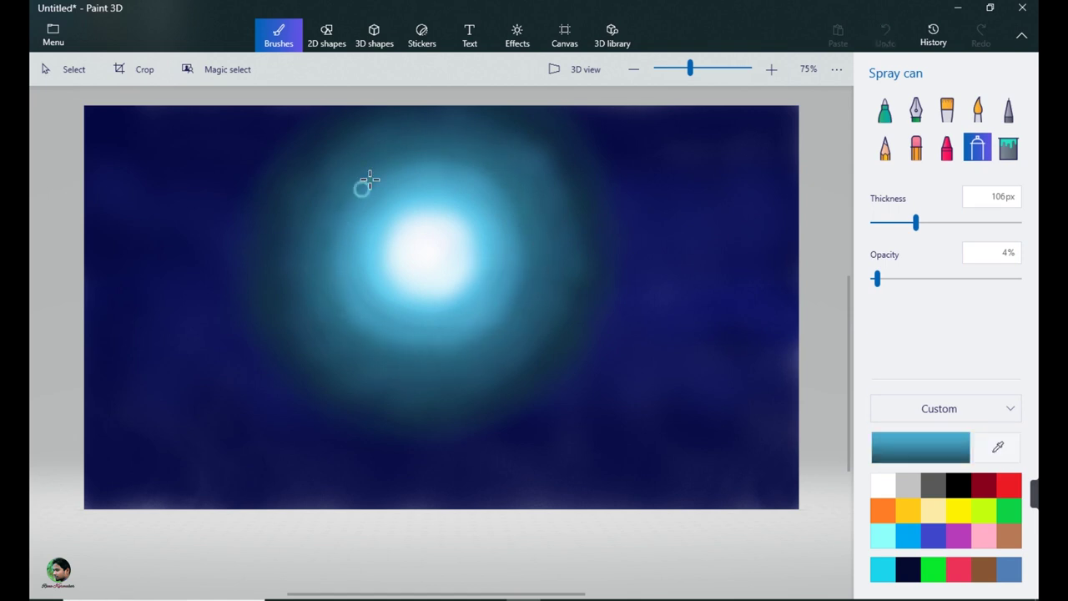
mouse_move(370, 179)
mouse_down()
mouse_move(436, 160)
mouse_move(518, 217)
mouse_up()
- Fade the glow's lower outer edge into the sky using darker tones sampled near it
click(997, 447)
click(538, 351)
click(997, 448)
click(584, 392)
click(444, 417)
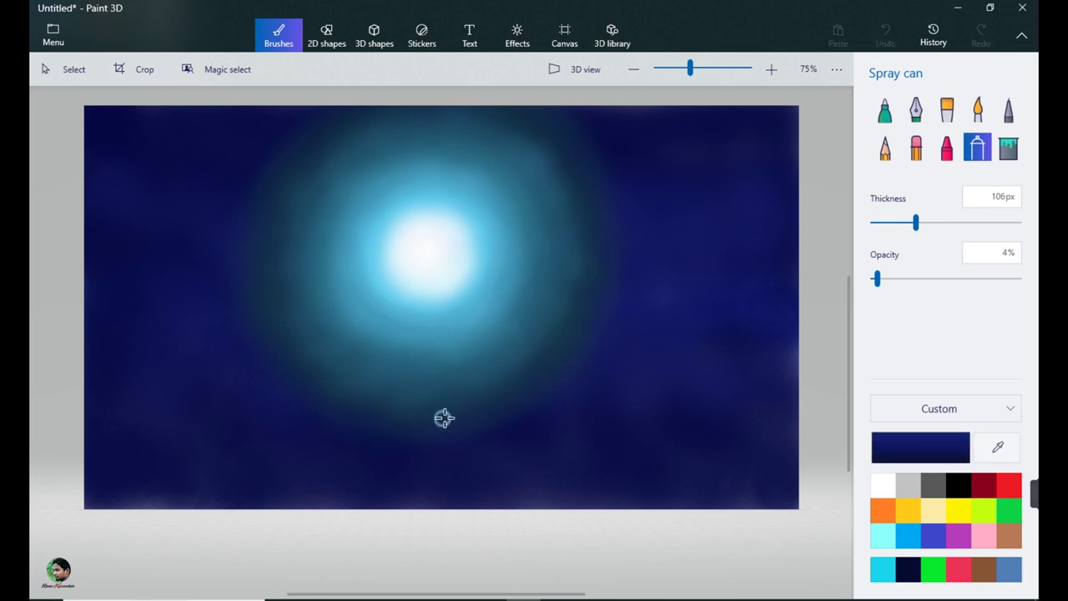
- Darken the sky around the glow with navy at 227 px thickness and 37% opacity
click(960, 483)
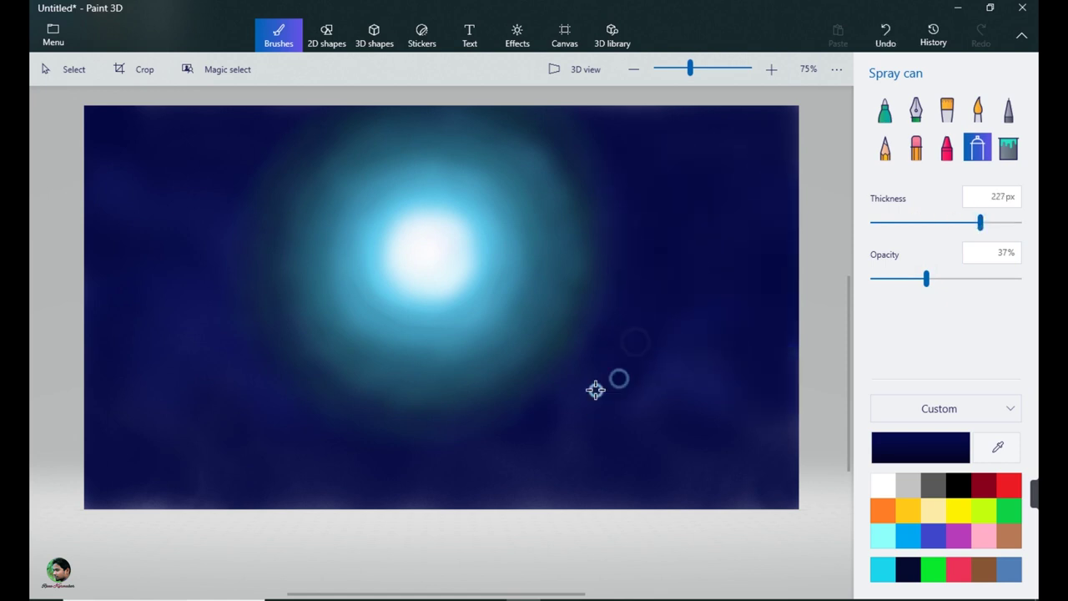
mouse_move(207, 153)
mouse_down()
mouse_move(287, 433)
mouse_move(222, 172)
mouse_move(129, 119)
mouse_up()
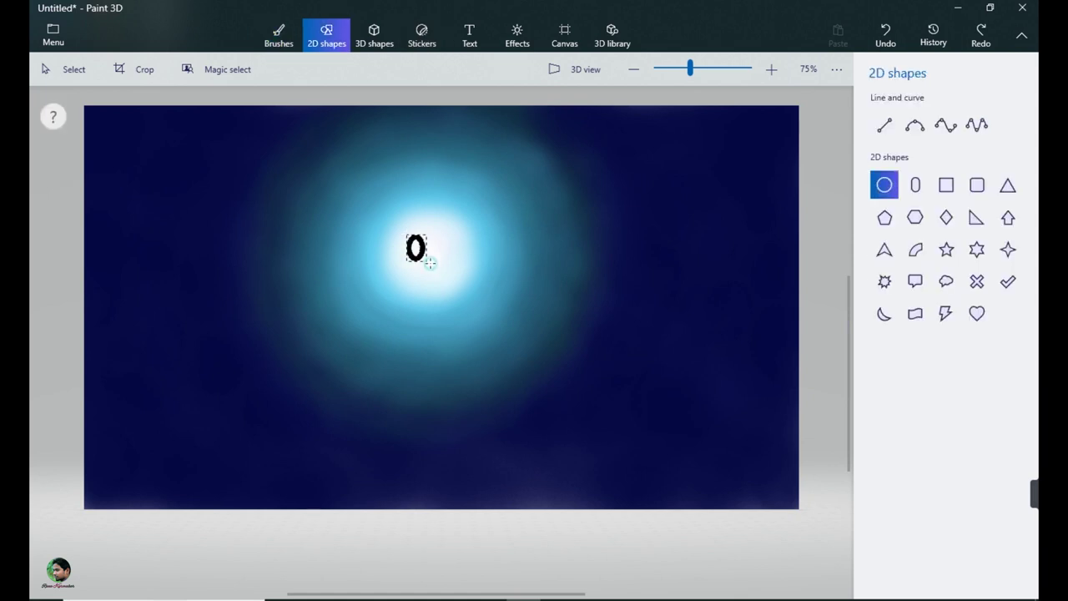
- Draw a solid white circle in the centre of the glow as the moon
mouse_move(431, 264)
mouse_down()
mouse_move(464, 291)
mouse_move(441, 272)
mouse_up()
click(888, 139)
click(828, 248)
click(830, 224)
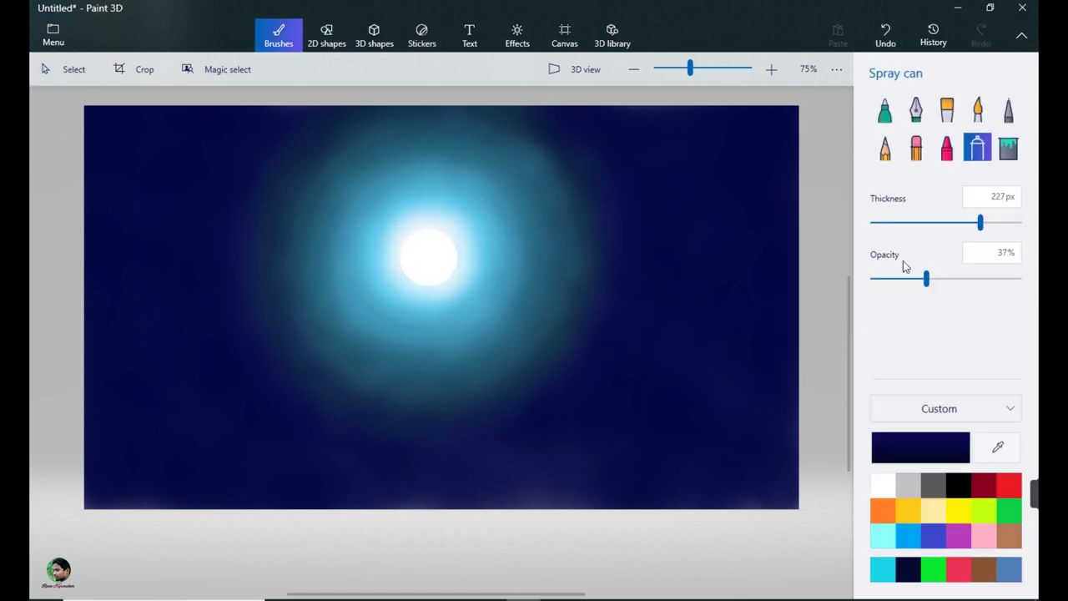
- Set the spray can to 140 px thickness and 6% opacity, and undo the last stroke
drag(925, 278, 881, 280)
drag(979, 222, 934, 223)
key(ctrl+z)
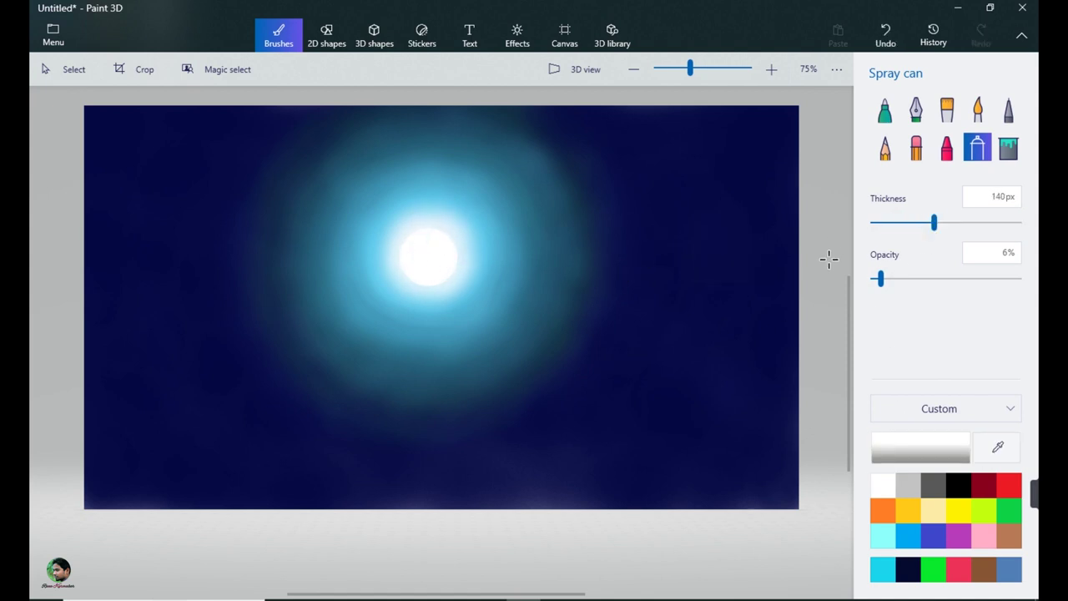
- Draw a straight black horizon line 2 px thick across the full canvas width, just below the glow
click(326, 36)
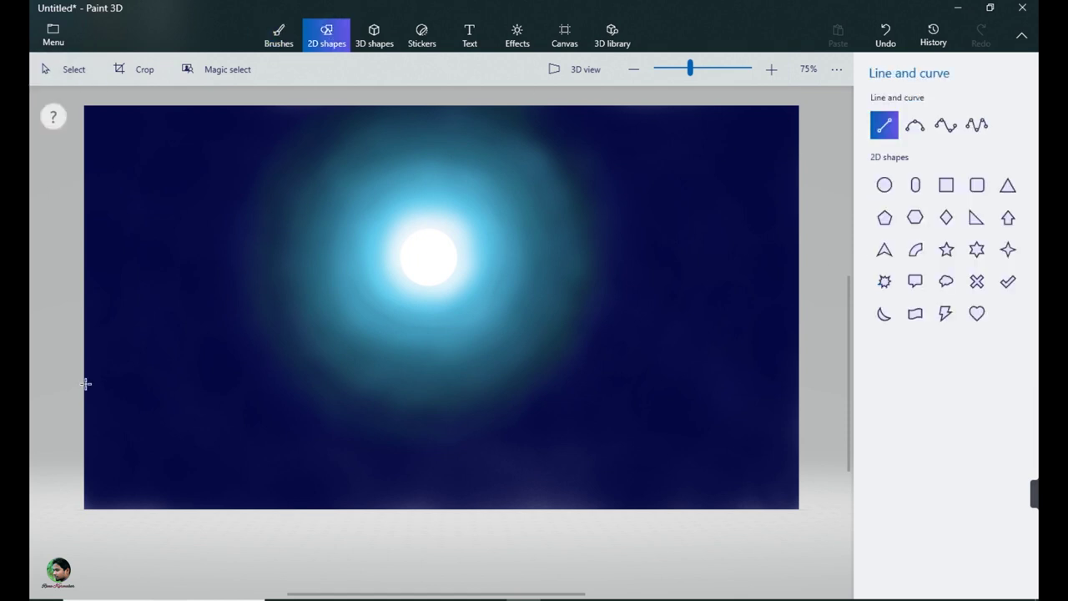
drag(83, 399, 826, 401)
drag(889, 196, 874, 195)
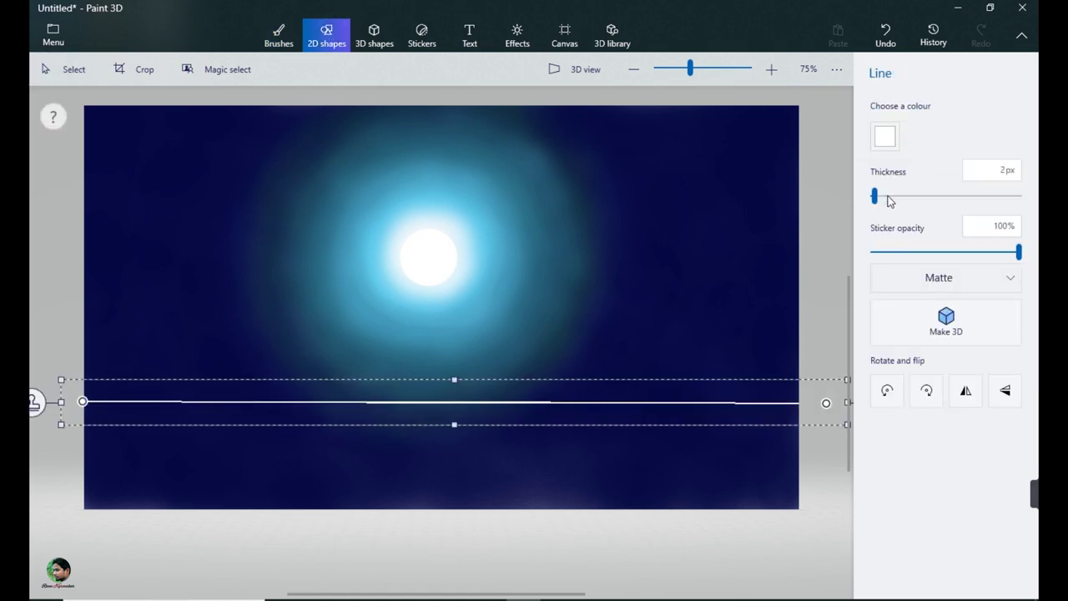
click(835, 280)
- Spray the area beneath the horizon line with navy sampled from the lower canvas, covering the glow there
click(278, 35)
click(996, 447)
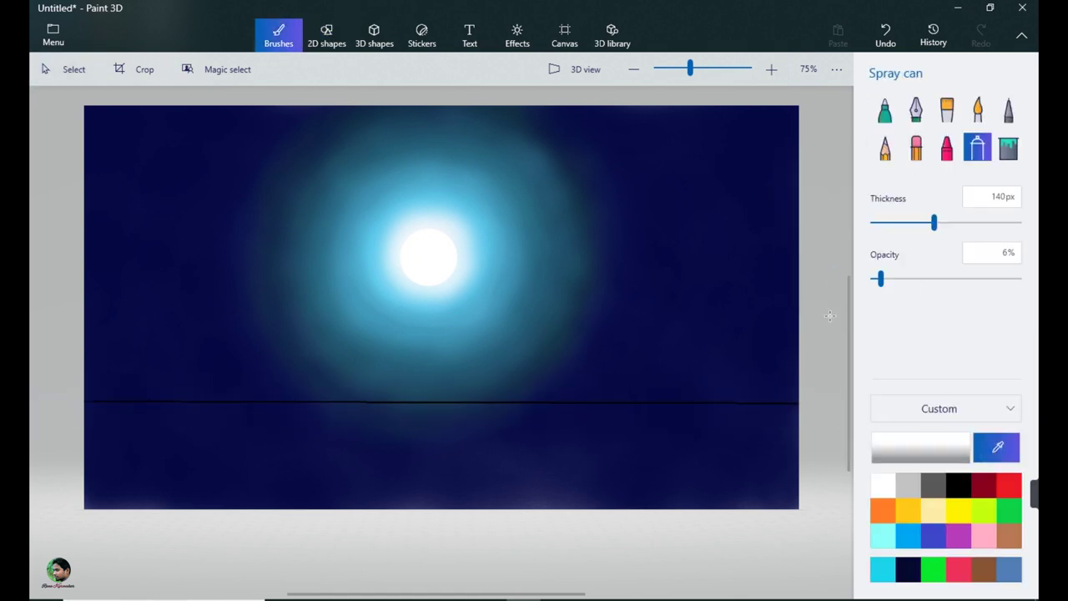
click(309, 448)
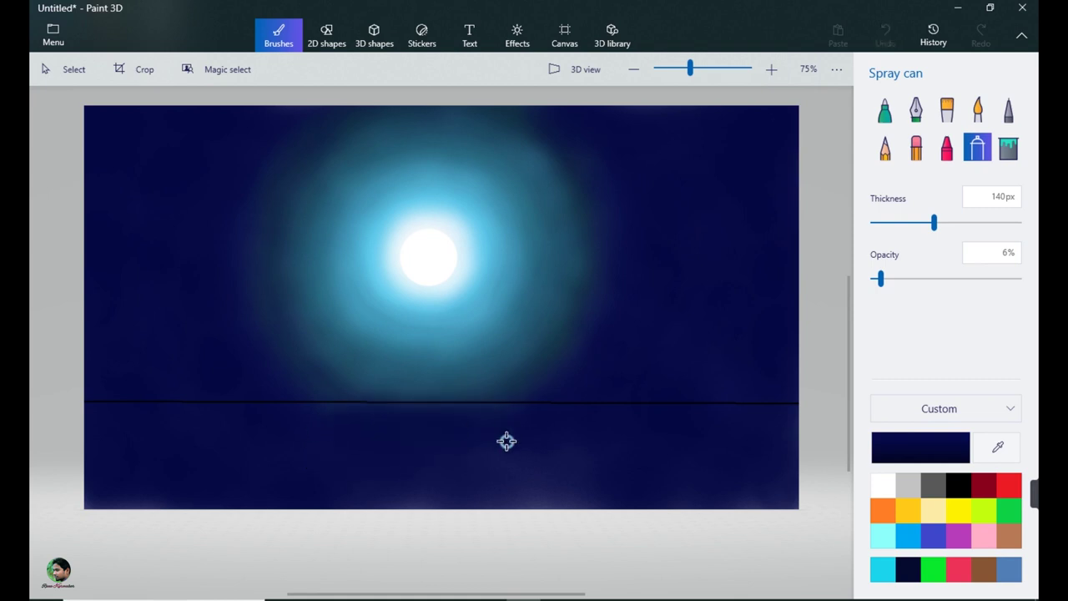
mouse_move(602, 489)
mouse_down()
mouse_move(300, 479)
mouse_move(479, 484)
mouse_up()
click(423, 496)
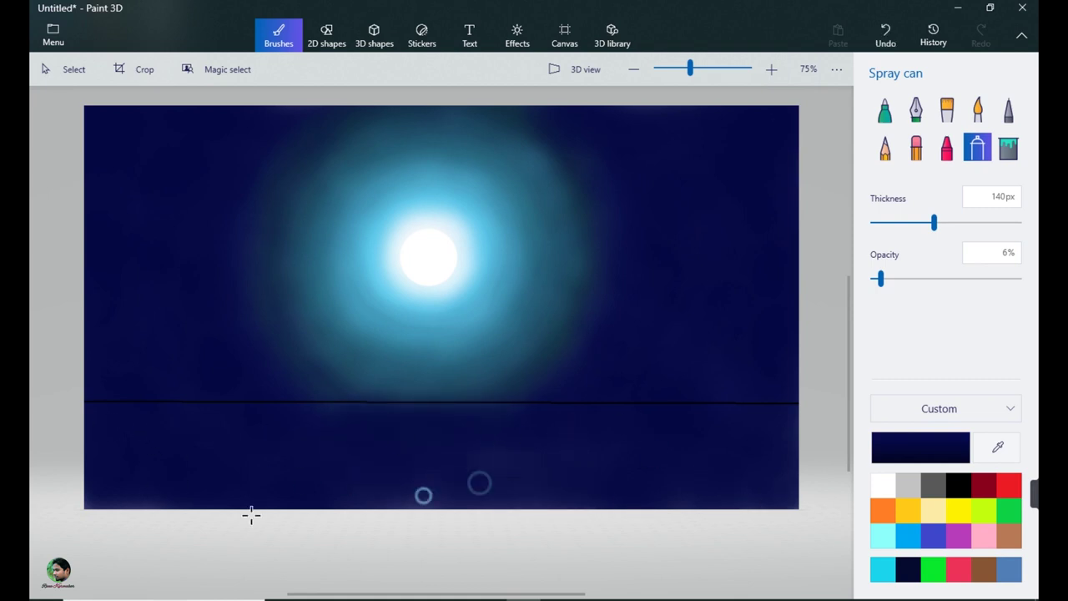
- Paint thin ripples just below the horizon line with a 2 px marker at 12% opacity, using light blue sampled from the moon's glow
click(884, 110)
drag(882, 223, 874, 224)
click(880, 279)
drag(883, 287, 889, 278)
click(997, 446)
click(431, 267)
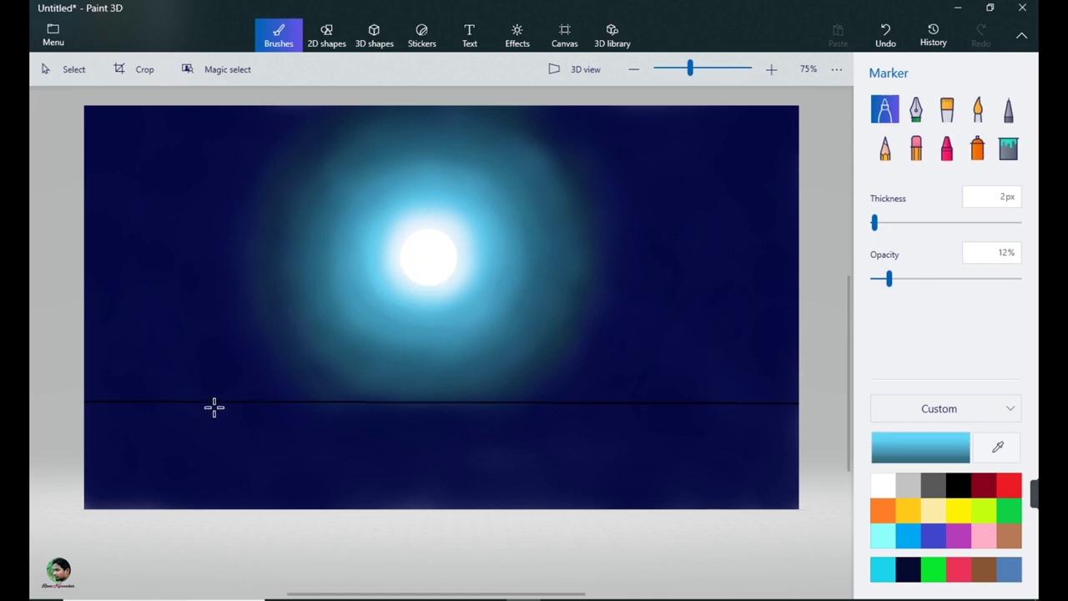
drag(215, 408, 343, 407)
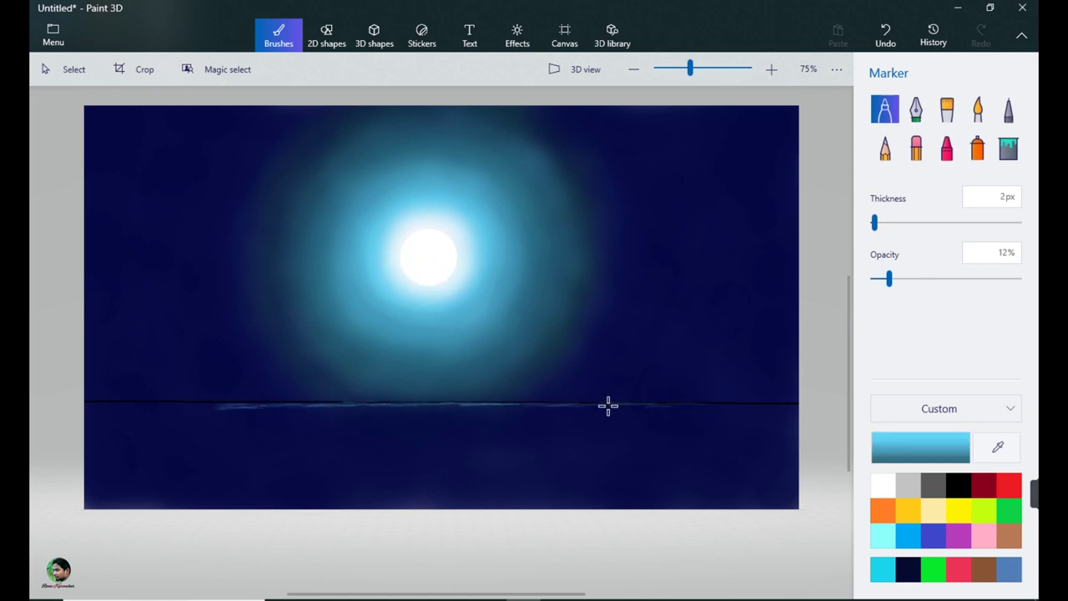
drag(468, 408, 580, 408)
- Reduce the marker to 1 px and extend the light-blue ripples down the water in a narrowing band beneath the moon
click(872, 223)
drag(235, 407, 209, 405)
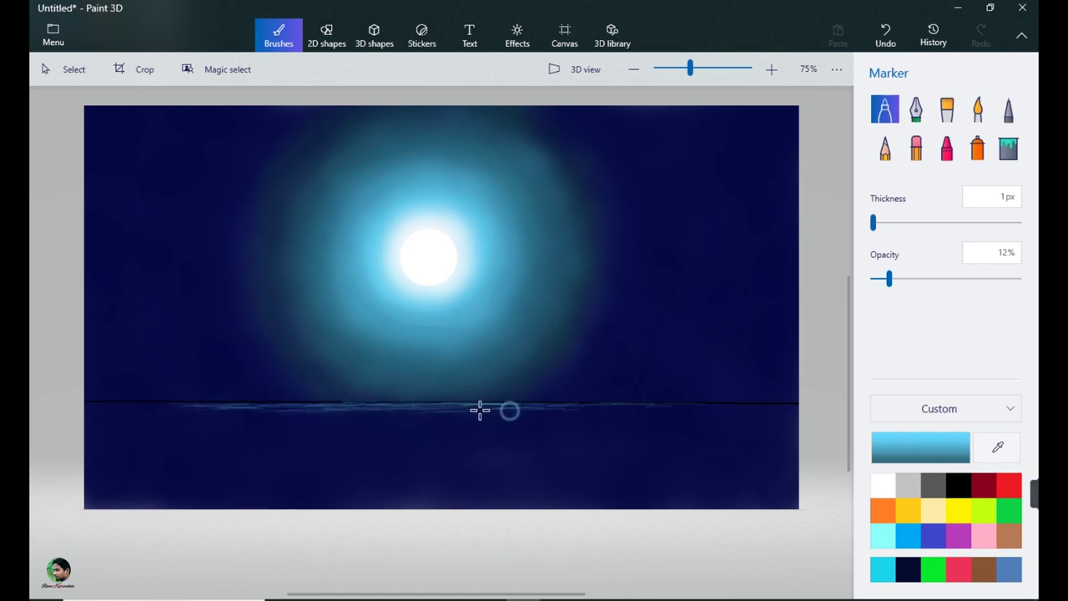
drag(631, 407, 595, 416)
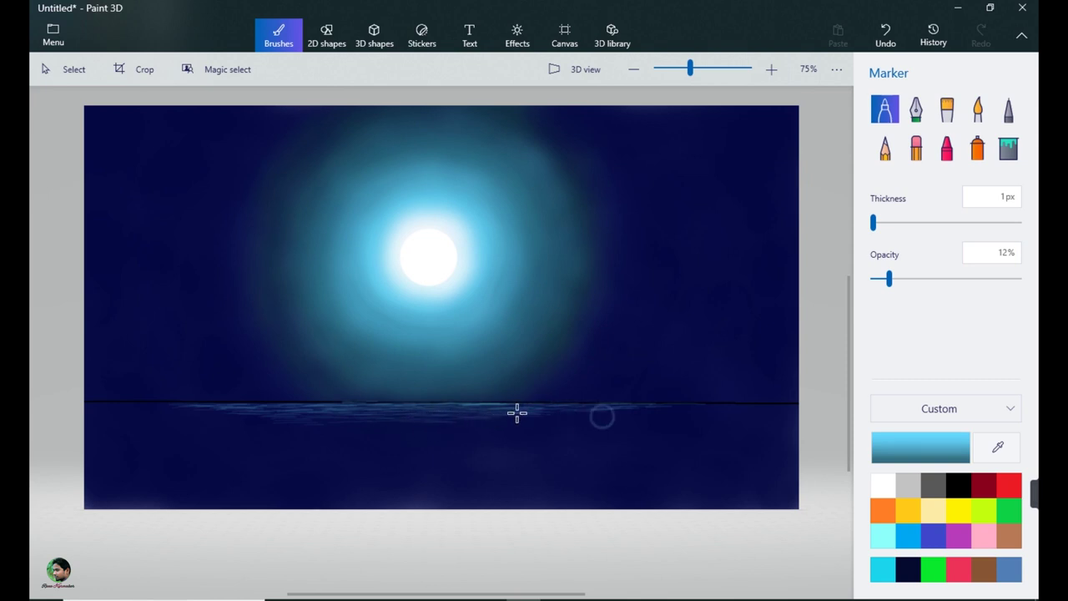
mouse_move(561, 418)
mouse_down()
mouse_move(300, 436)
mouse_move(394, 443)
mouse_up()
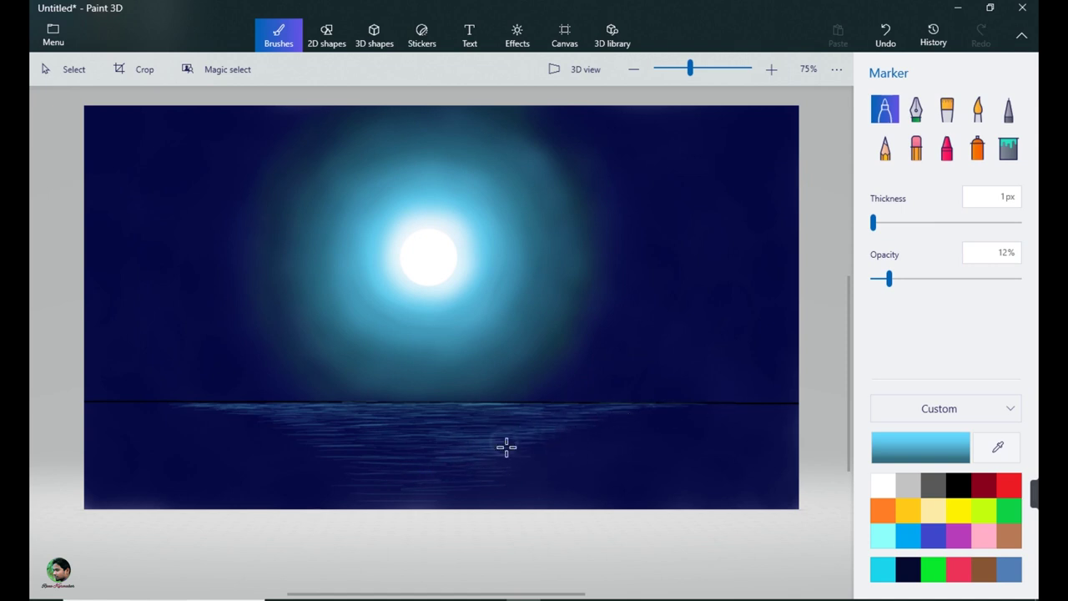
- Paint dark horizontal ripples across the full width of the water with the 1 px marker at 28% opacity
click(933, 484)
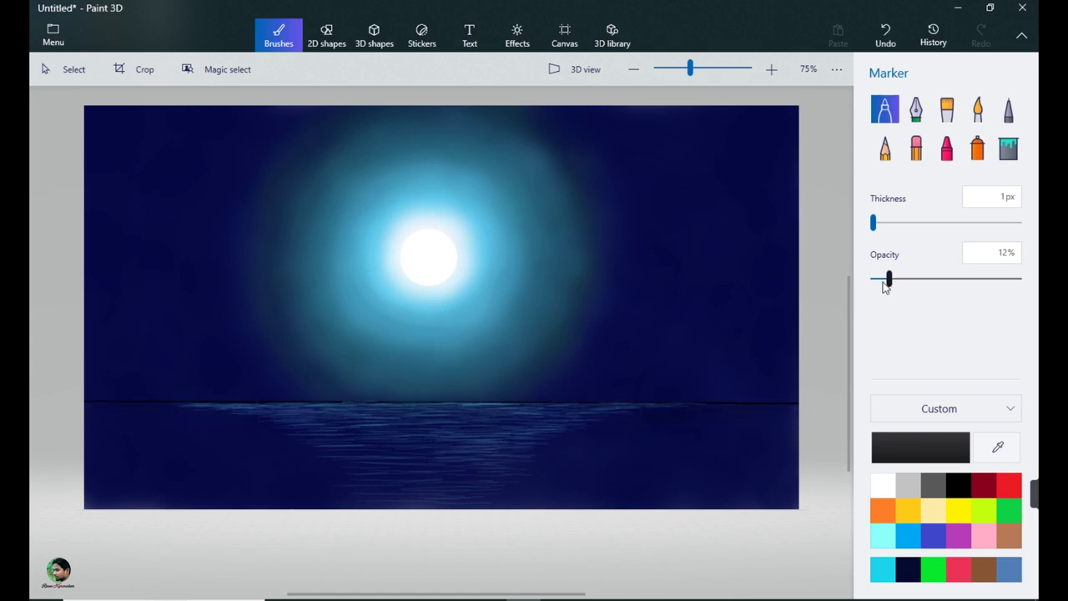
drag(887, 281, 913, 279)
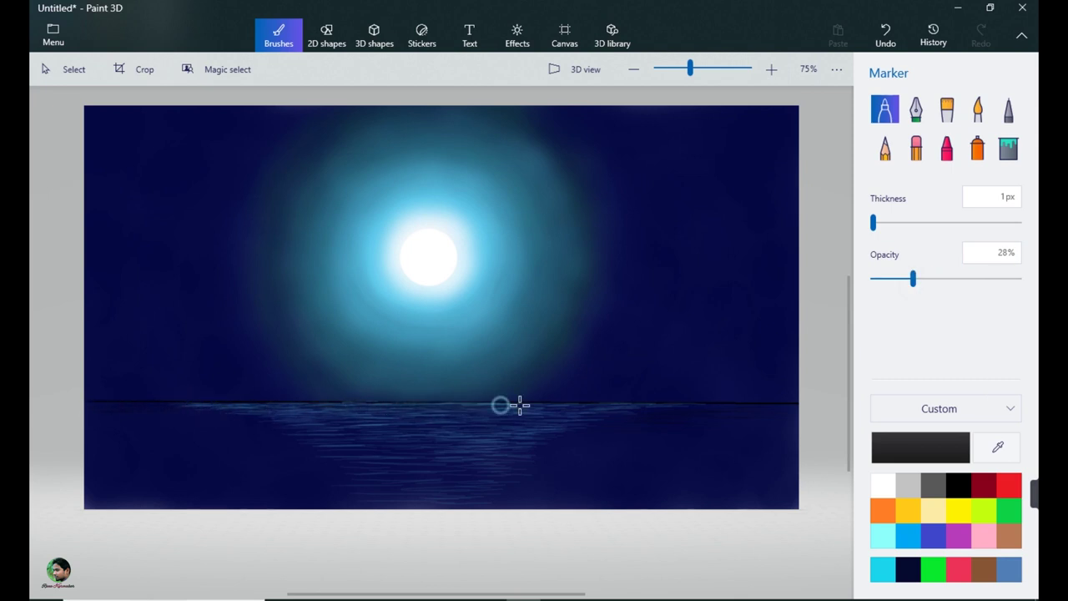
mouse_move(608, 406)
mouse_down()
mouse_move(813, 410)
mouse_move(727, 412)
mouse_move(785, 419)
mouse_up()
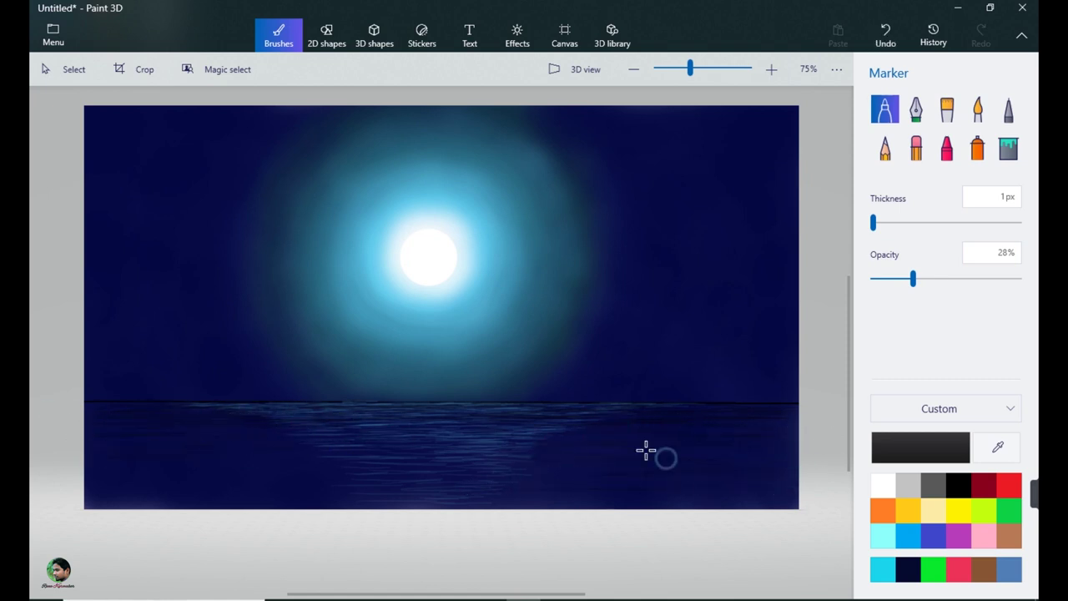
drag(524, 433, 272, 467)
mouse_move(540, 474)
mouse_down()
mouse_move(380, 432)
mouse_move(178, 408)
mouse_up()
drag(429, 434, 510, 433)
drag(465, 463, 162, 473)
drag(255, 471, 115, 469)
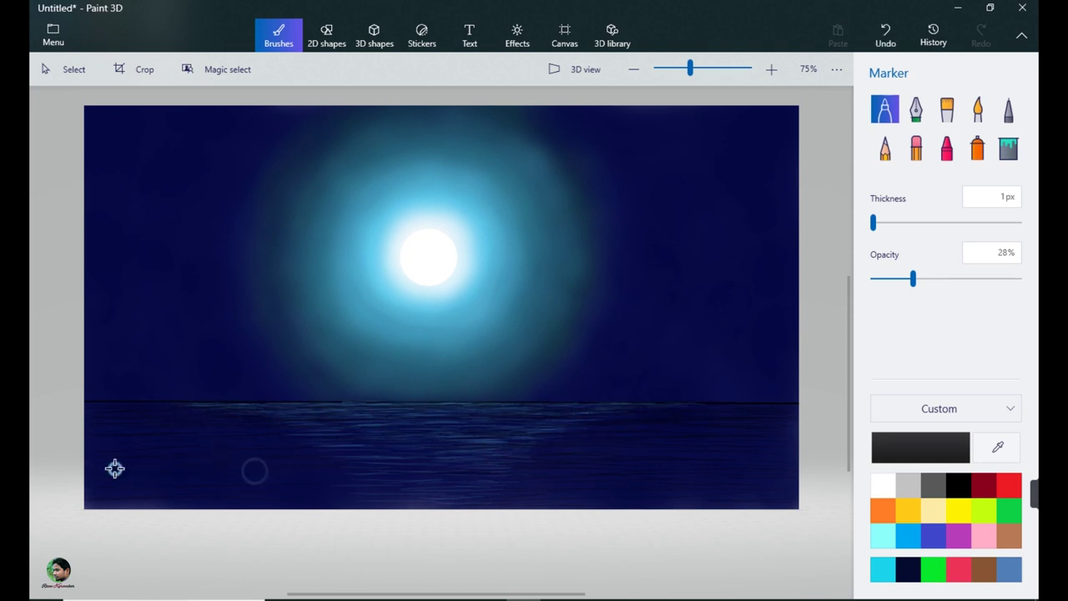
mouse_move(442, 486)
mouse_down()
mouse_move(500, 496)
mouse_move(552, 434)
mouse_up()
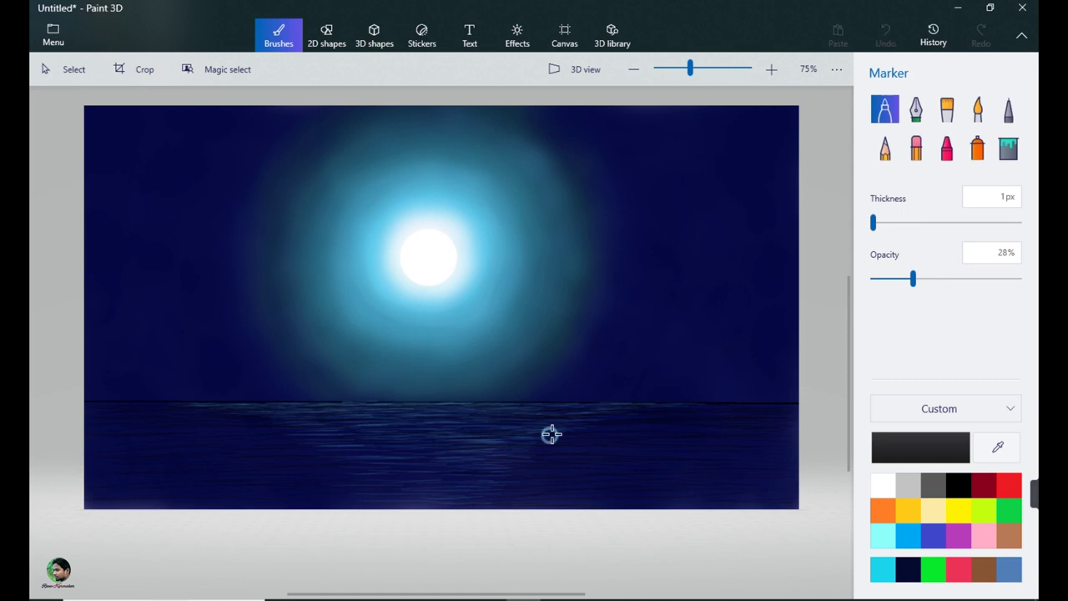
- Layer cyan ripples over the water beneath the moon with the 1 px marker at 6% opacity, spreading them toward both sides
click(875, 569)
drag(460, 412, 421, 403)
drag(647, 415, 509, 420)
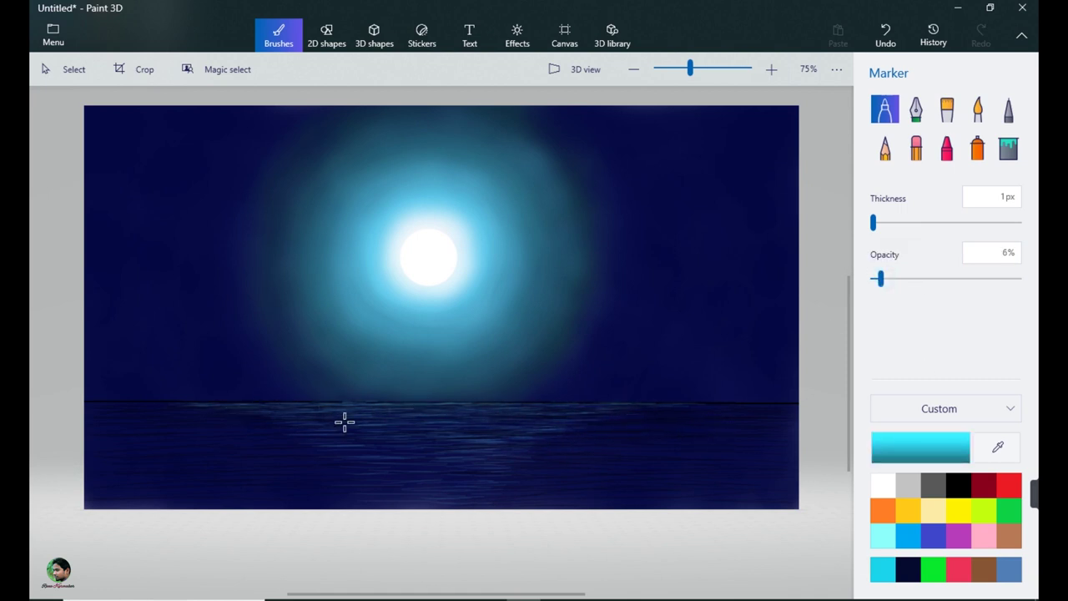
drag(396, 415, 499, 417)
drag(269, 423, 513, 415)
drag(392, 427, 421, 432)
mouse_move(536, 432)
mouse_down()
mouse_move(390, 461)
mouse_move(449, 485)
mouse_move(382, 424)
mouse_move(252, 404)
mouse_move(639, 408)
mouse_move(190, 411)
mouse_move(655, 420)
mouse_move(304, 412)
mouse_up()
mouse_move(470, 410)
mouse_down()
mouse_move(549, 411)
mouse_move(477, 404)
mouse_move(366, 423)
mouse_move(466, 426)
mouse_move(368, 449)
mouse_move(506, 462)
mouse_move(529, 456)
mouse_move(401, 455)
mouse_move(654, 429)
mouse_move(216, 424)
mouse_move(459, 459)
mouse_move(573, 459)
mouse_move(253, 449)
mouse_move(540, 463)
mouse_move(458, 453)
mouse_move(349, 465)
mouse_move(423, 488)
mouse_move(280, 493)
mouse_move(390, 492)
mouse_move(411, 426)
mouse_move(284, 427)
mouse_up()
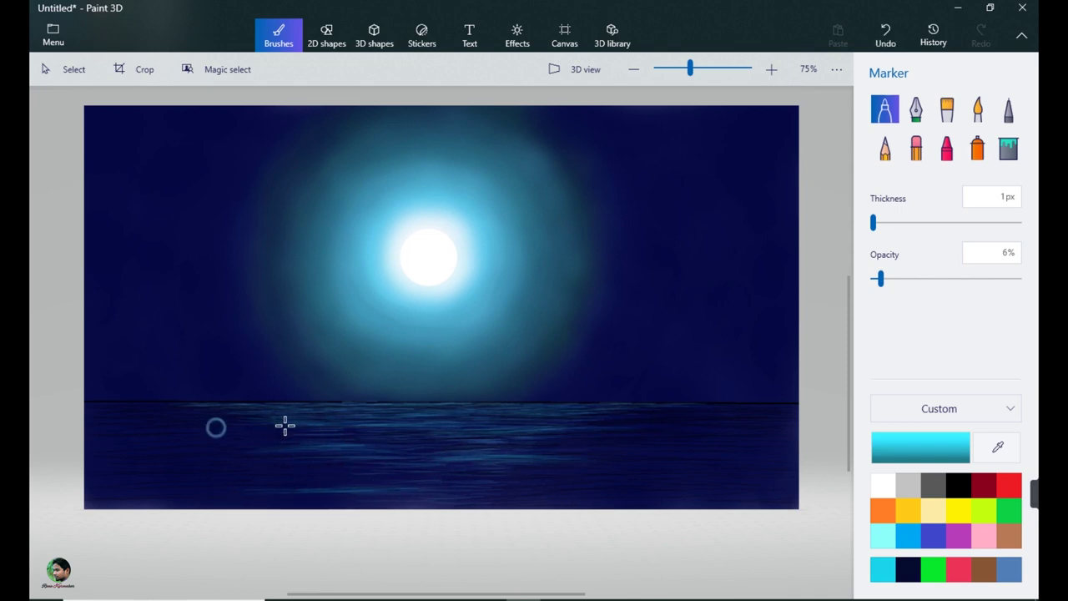
mouse_move(478, 433)
mouse_down()
mouse_move(612, 414)
mouse_move(413, 403)
mouse_move(447, 408)
mouse_move(279, 412)
mouse_up()
drag(511, 417, 593, 427)
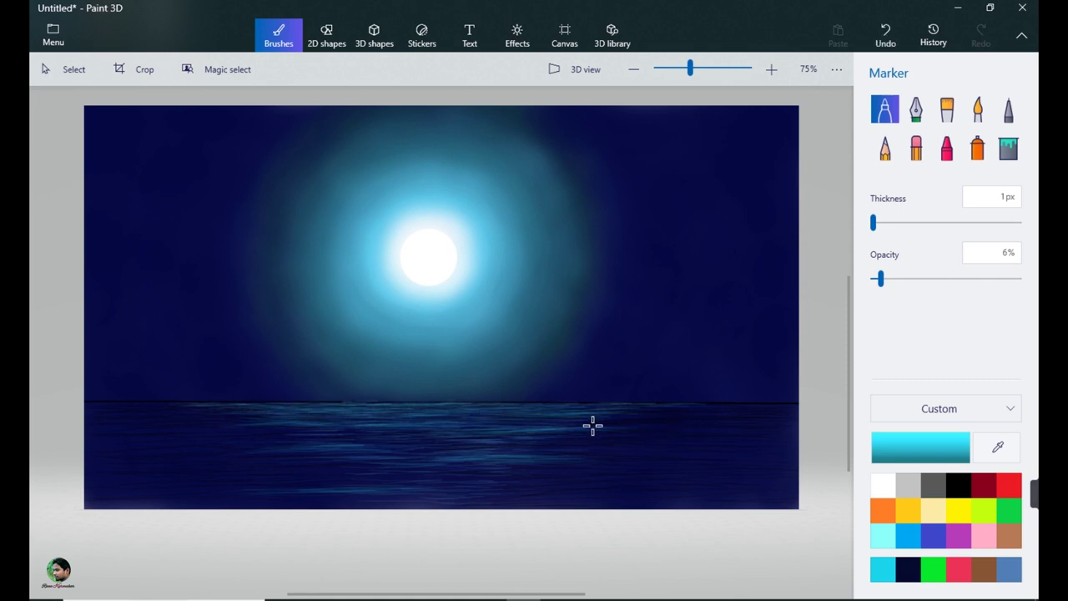
mouse_move(285, 409)
mouse_down()
mouse_move(304, 433)
mouse_move(532, 443)
mouse_move(484, 442)
mouse_move(606, 429)
mouse_move(495, 458)
mouse_move(214, 464)
mouse_move(648, 463)
mouse_move(455, 456)
mouse_up()
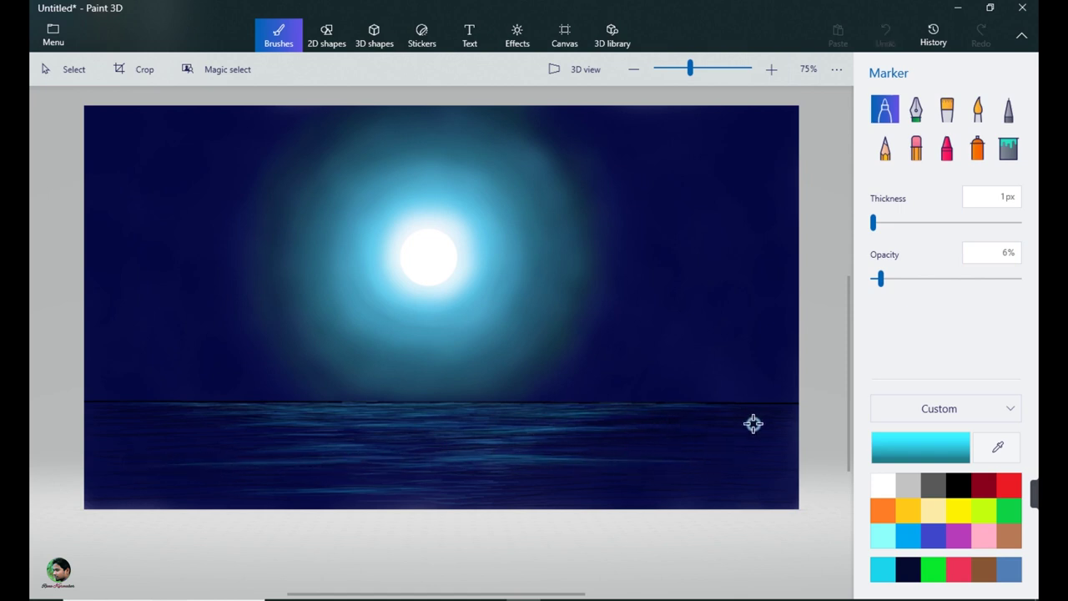
mouse_move(754, 424)
mouse_down()
mouse_move(324, 431)
mouse_move(443, 445)
mouse_move(556, 444)
mouse_move(476, 435)
mouse_move(706, 441)
mouse_move(358, 445)
mouse_up()
mouse_move(225, 424)
mouse_down()
mouse_move(362, 428)
mouse_move(207, 435)
mouse_up()
mouse_move(551, 419)
mouse_down()
mouse_move(481, 414)
mouse_move(631, 417)
mouse_move(195, 415)
mouse_up()
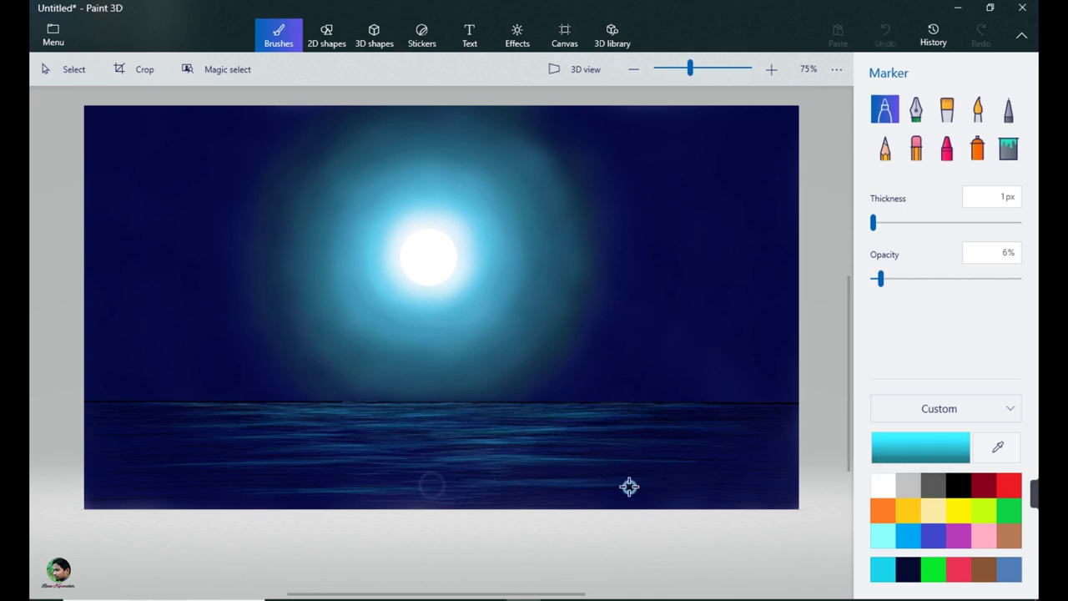
- Add navy ripples to the water and cyan ripples directly below the horizon at both ends
click(903, 569)
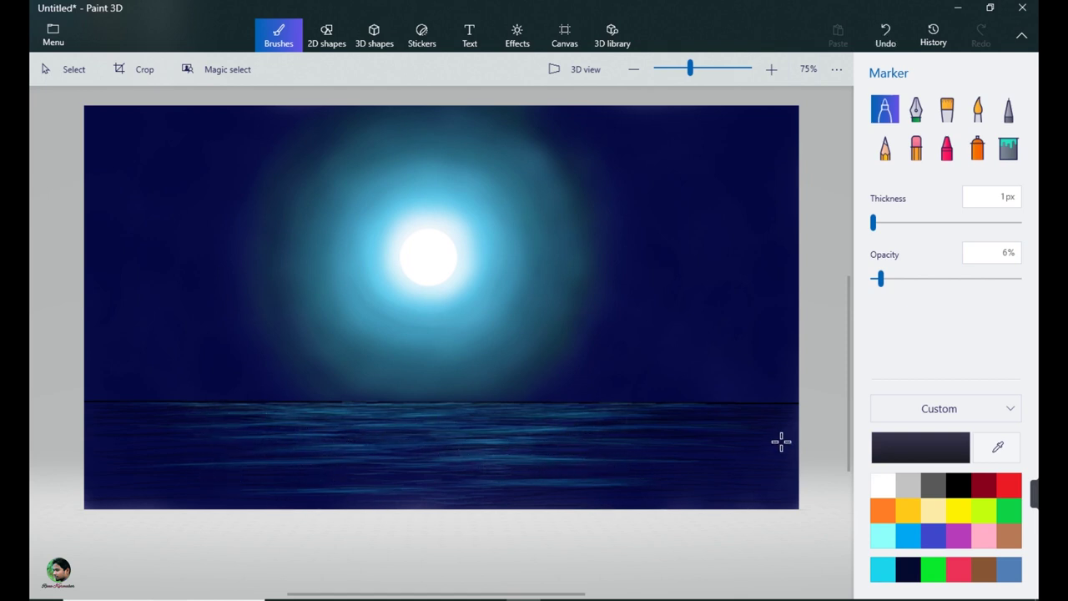
click(883, 569)
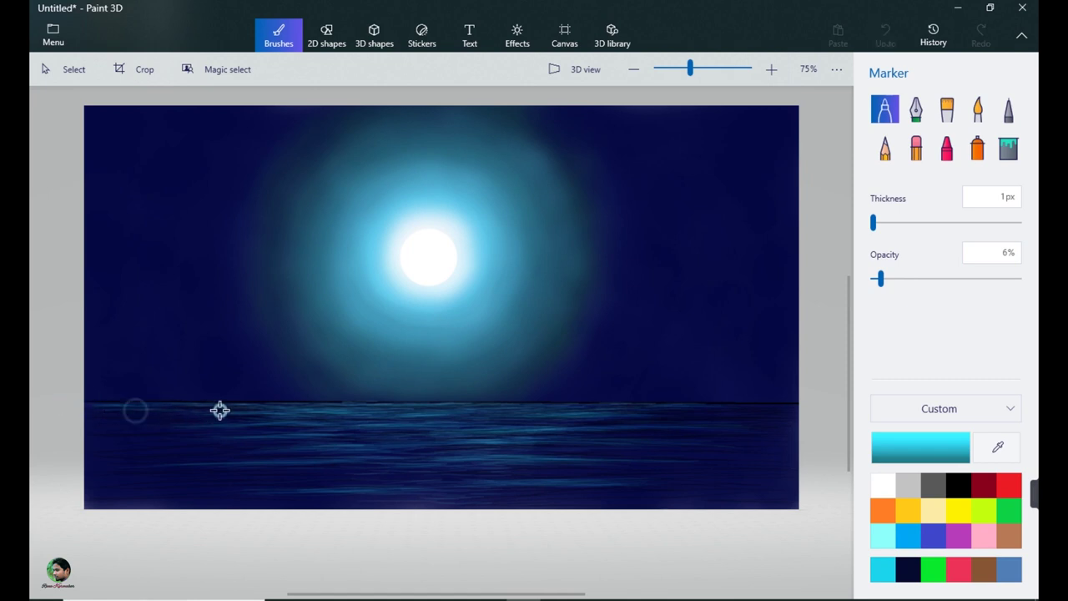
drag(103, 413, 253, 409)
mouse_move(751, 409)
mouse_down()
mouse_move(696, 408)
mouse_move(783, 409)
mouse_move(671, 412)
mouse_move(804, 409)
mouse_move(629, 407)
mouse_up()
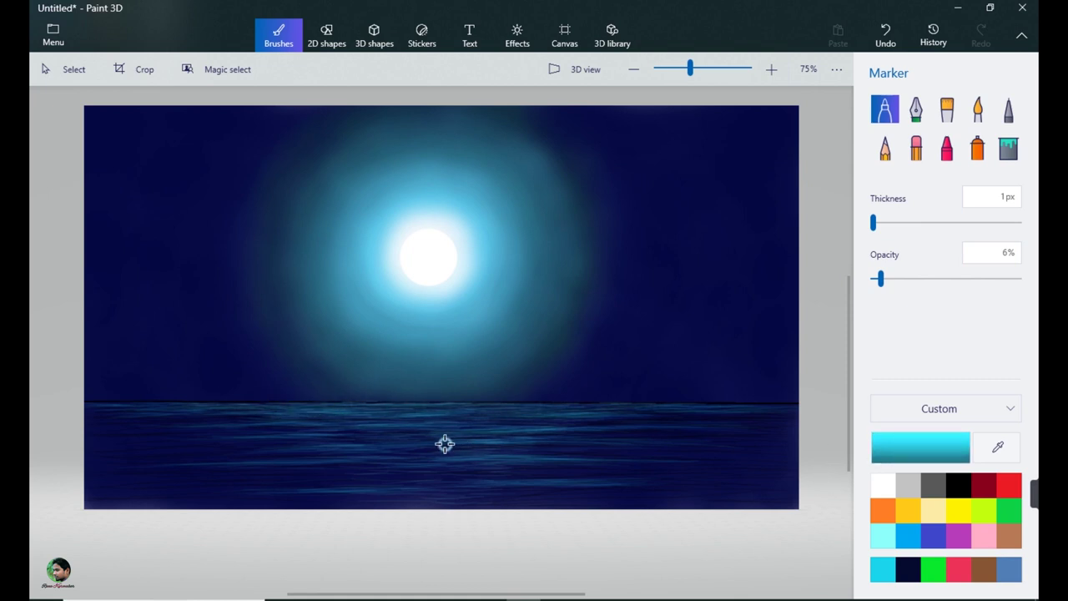
- Paint white reflection highlights on the water beneath the moon with the 1 px marker at 6% opacity
click(885, 487)
mouse_move(424, 406)
mouse_down()
mouse_move(384, 405)
mouse_move(459, 406)
mouse_move(329, 405)
mouse_move(536, 408)
mouse_move(370, 404)
mouse_move(495, 413)
mouse_move(440, 413)
mouse_move(472, 415)
mouse_up()
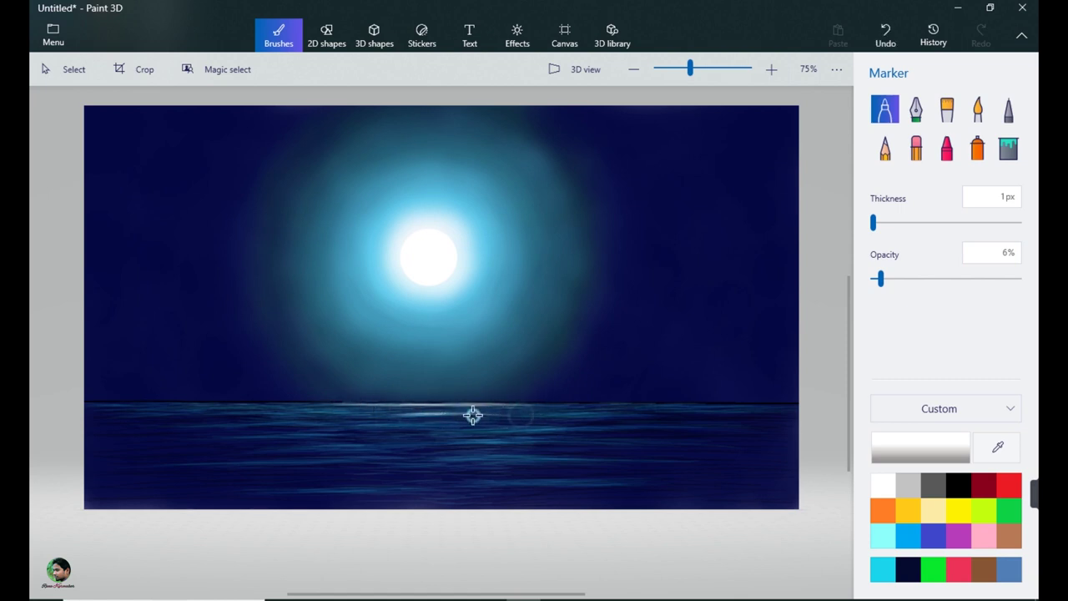
mouse_move(331, 410)
mouse_down()
mouse_move(338, 414)
mouse_move(426, 425)
mouse_move(312, 423)
mouse_up()
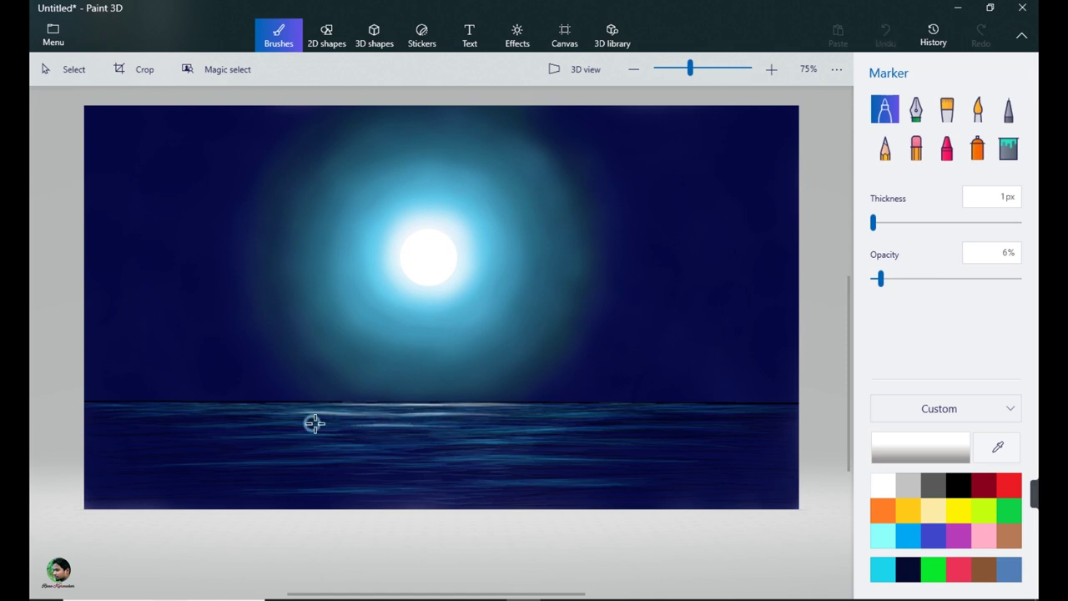
drag(443, 427, 349, 425)
mouse_move(465, 425)
mouse_down()
mouse_move(352, 425)
mouse_move(433, 424)
mouse_move(337, 426)
mouse_up()
mouse_move(484, 429)
mouse_down()
mouse_move(433, 430)
mouse_move(577, 430)
mouse_move(478, 428)
mouse_move(532, 426)
mouse_move(476, 414)
mouse_move(411, 443)
mouse_move(484, 441)
mouse_move(401, 442)
mouse_up()
drag(294, 445, 390, 443)
drag(379, 440, 416, 441)
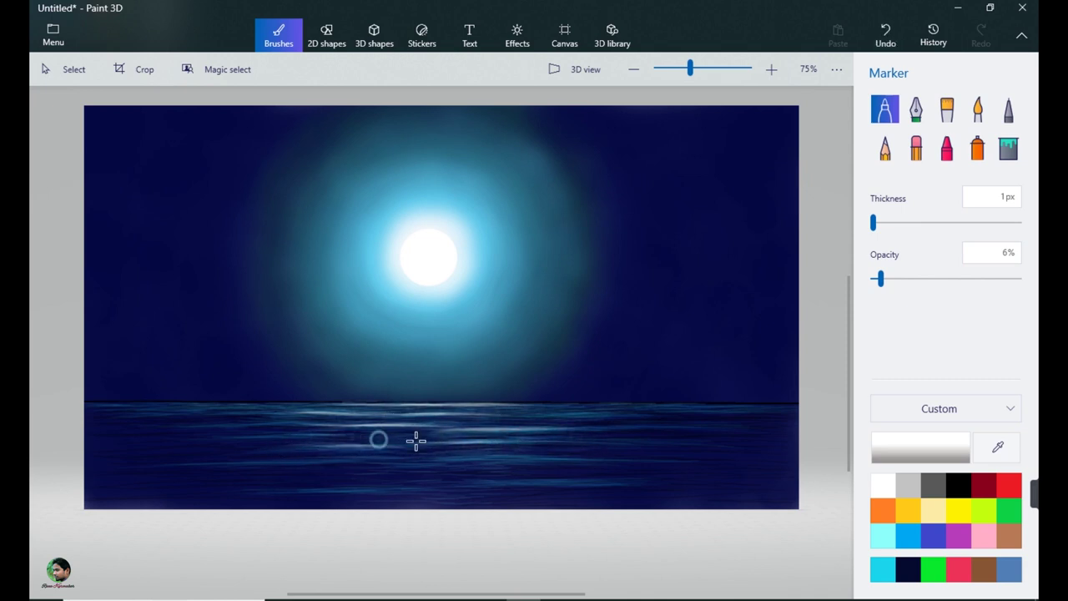
drag(481, 457, 383, 460)
drag(427, 489, 578, 474)
- Blend the reflection into the water with cyan strokes near the horizon and dark navy strokes between the highlights
click(883, 569)
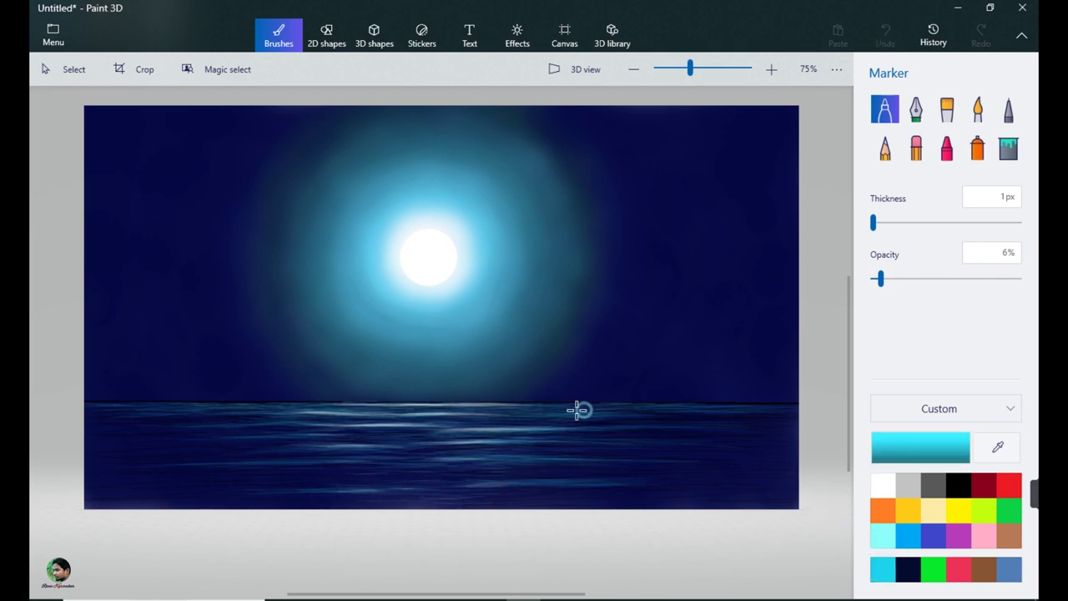
drag(578, 409, 358, 429)
click(908, 569)
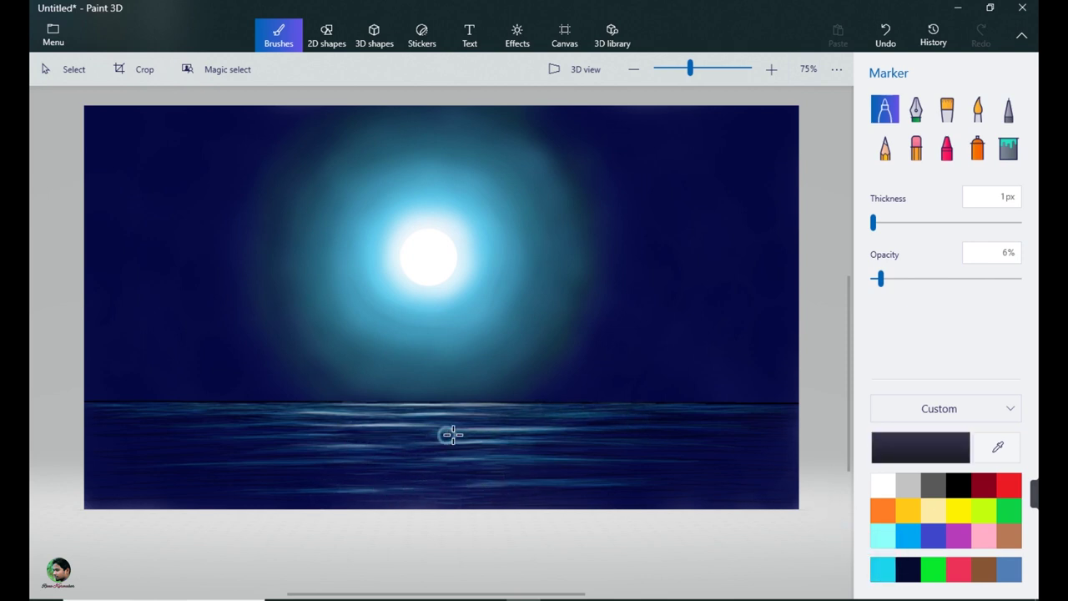
mouse_move(452, 434)
mouse_down()
mouse_move(544, 436)
mouse_move(441, 451)
mouse_move(489, 450)
mouse_move(368, 453)
mouse_move(353, 476)
mouse_move(367, 480)
mouse_up()
mouse_move(270, 428)
mouse_down()
mouse_move(350, 429)
mouse_move(238, 431)
mouse_move(284, 440)
mouse_up()
mouse_move(195, 432)
mouse_down()
mouse_move(340, 454)
mouse_move(483, 436)
mouse_move(574, 451)
mouse_up()
- Brighten the moon's reflection with more white strokes and extend cyan ripples to both sides and the lower part of the water
click(883, 484)
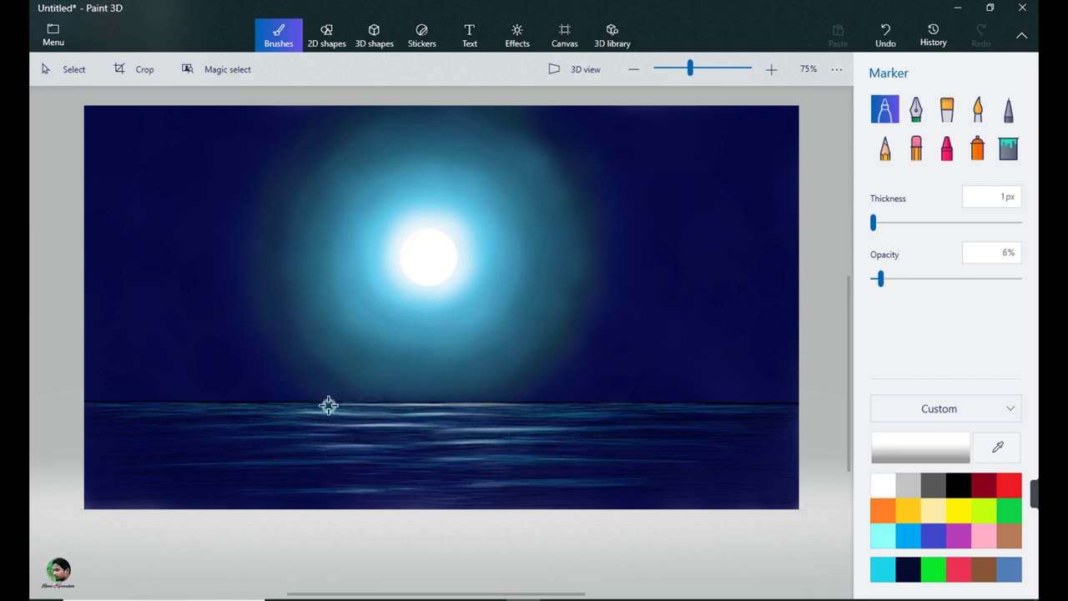
mouse_move(329, 406)
mouse_down()
mouse_move(485, 409)
mouse_move(404, 409)
mouse_move(481, 421)
mouse_move(364, 418)
mouse_move(507, 421)
mouse_move(463, 422)
mouse_move(531, 412)
mouse_move(503, 414)
mouse_move(530, 423)
mouse_move(343, 435)
mouse_move(550, 448)
mouse_up()
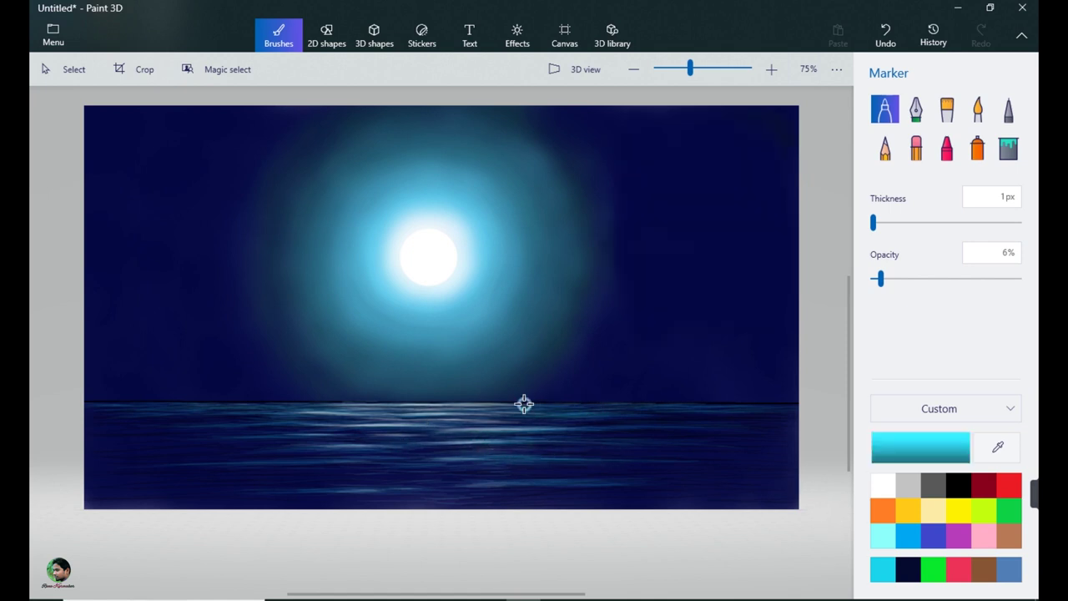
drag(524, 404, 690, 404)
drag(97, 431, 186, 448)
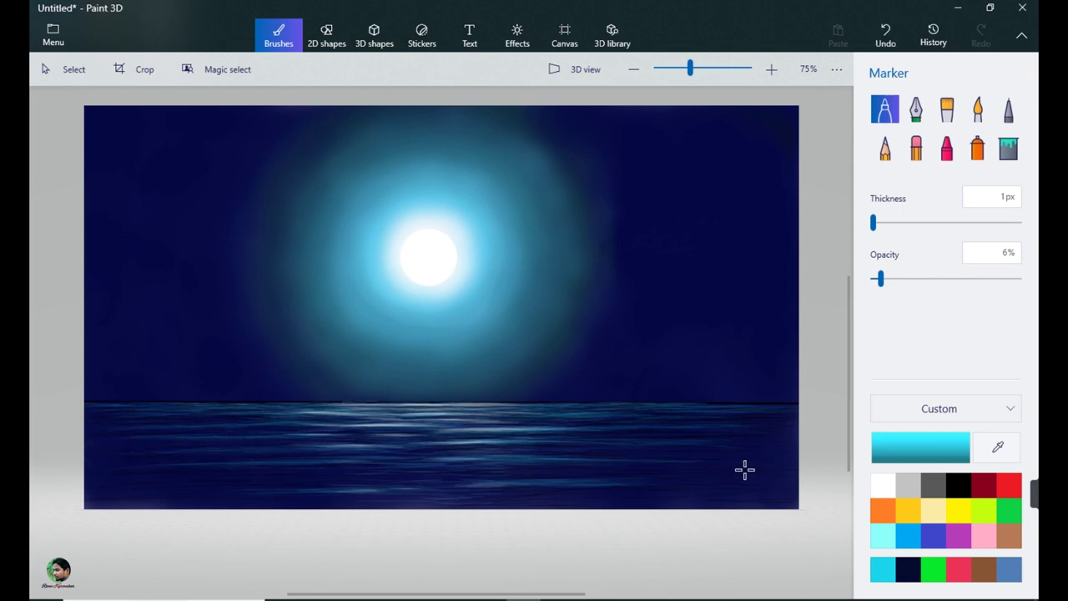
drag(636, 483, 774, 483)
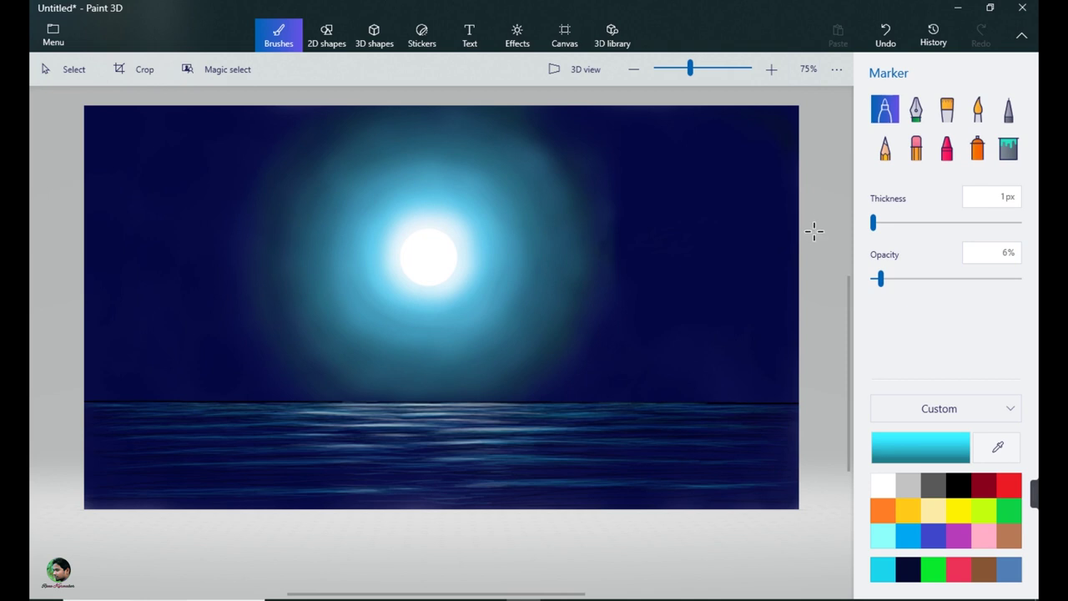
- Sign the painting in the canvas's lower-right corner with a 1 px indigo pixel pen
click(1008, 109)
drag(846, 317, 848, 371)
key(ctrl+plus)
key(ctrl+plus)
click(872, 222)
drag(539, 594, 633, 595)
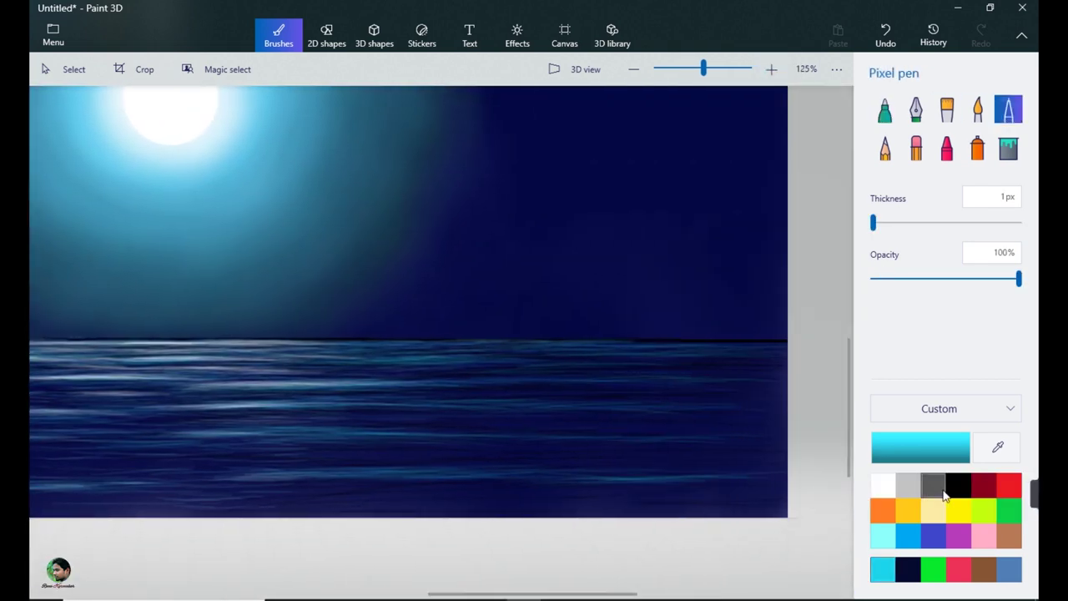
click(933, 536)
drag(738, 501, 757, 509)
scroll(859, 496, down, 2)
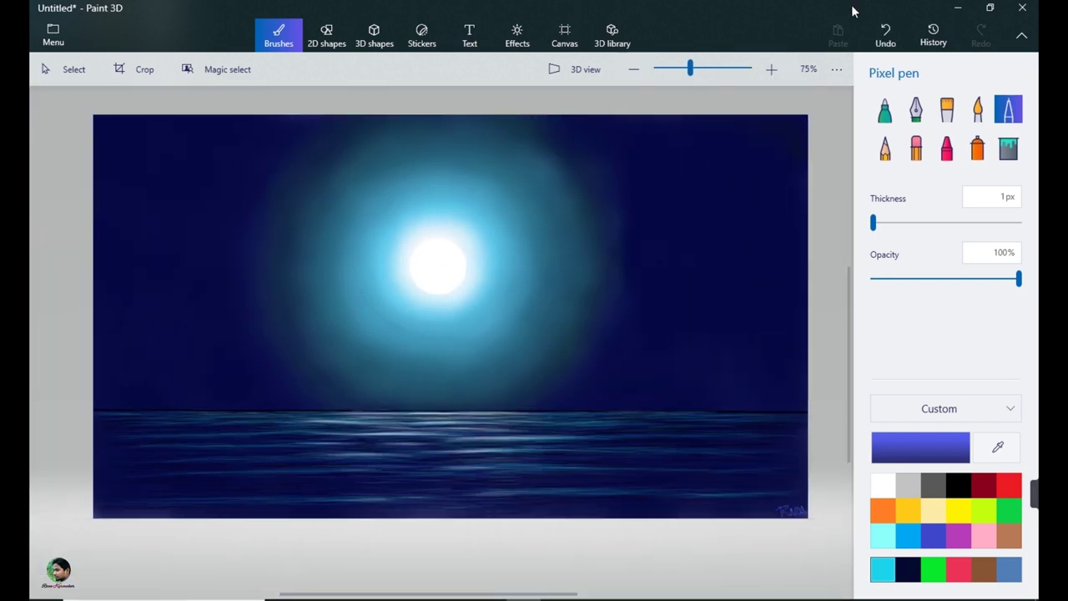
- Dot tiny white stars in the sky's upper-right corner with the 1 px marker at 86% opacity
click(885, 109)
click(883, 484)
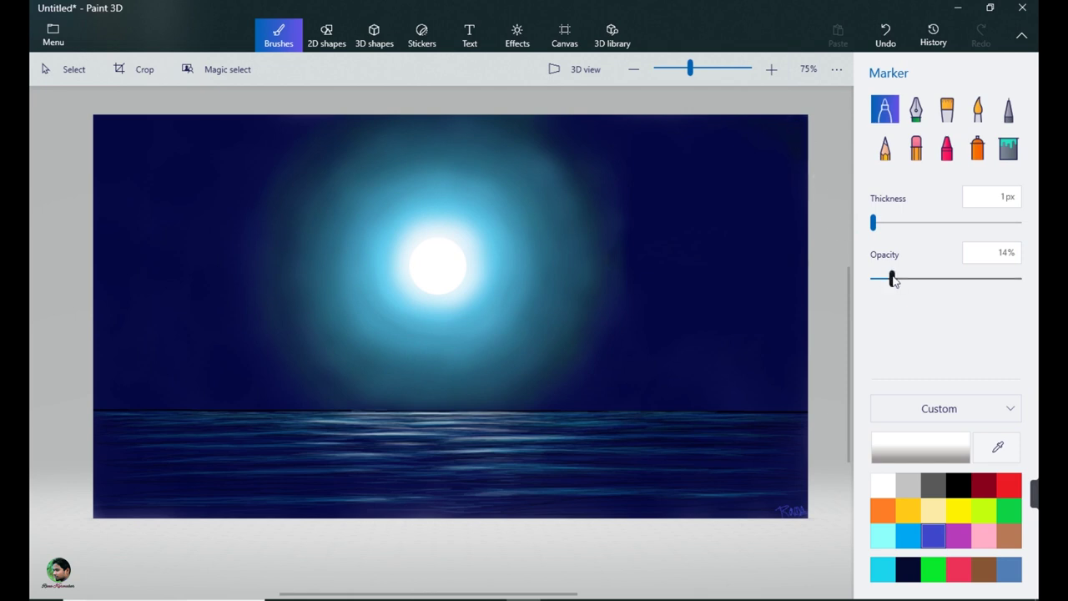
drag(892, 280, 998, 278)
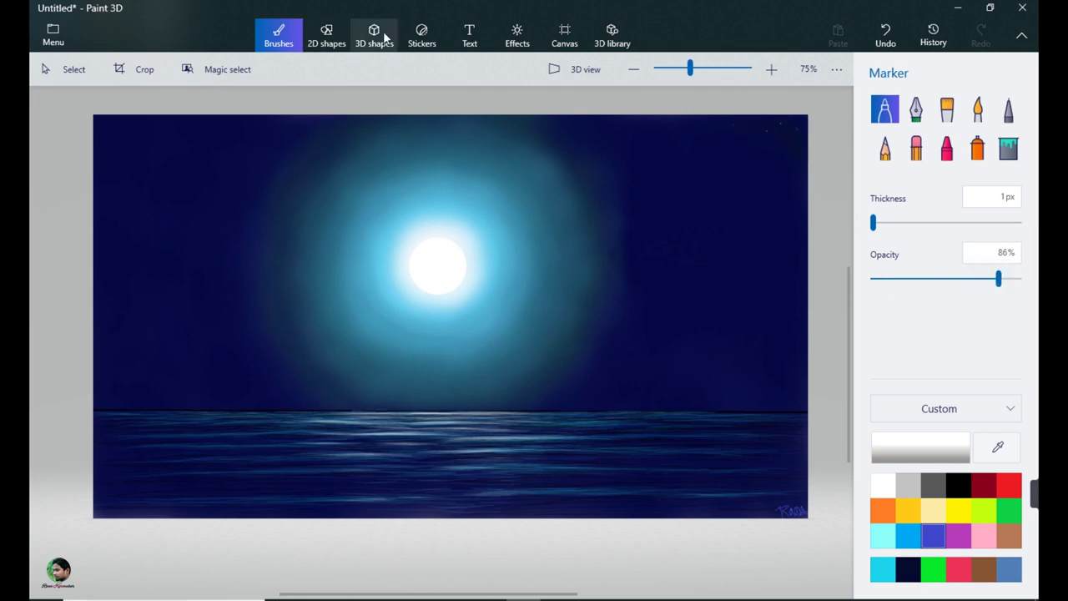
- Place three small white four-pointed stars in the sky to the right of the moon
click(326, 35)
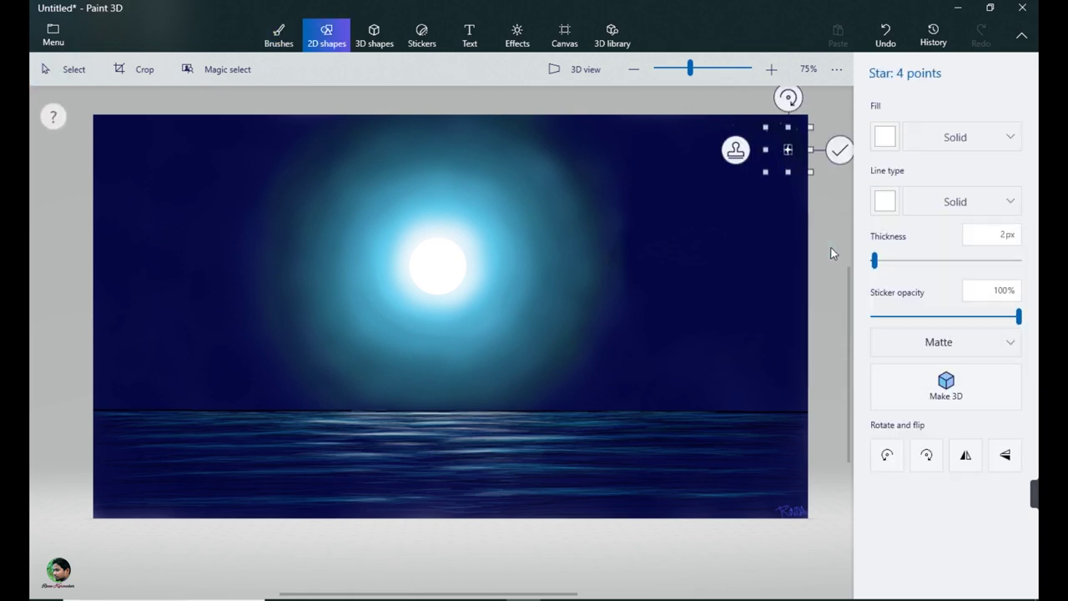
drag(810, 173, 809, 169)
click(769, 230)
drag(709, 231, 716, 240)
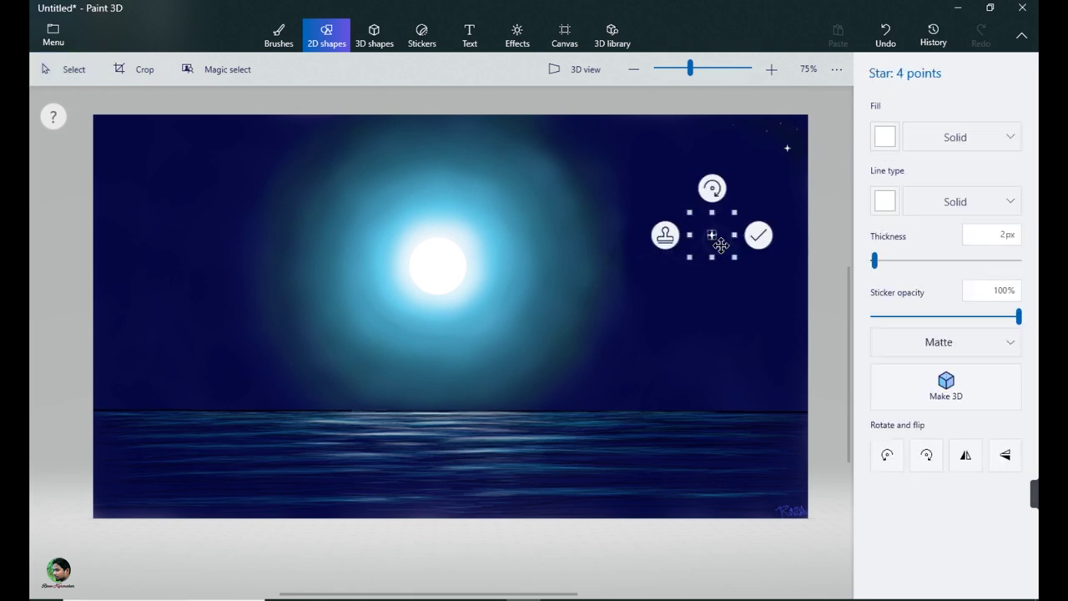
click(714, 262)
drag(652, 129, 659, 139)
click(823, 178)
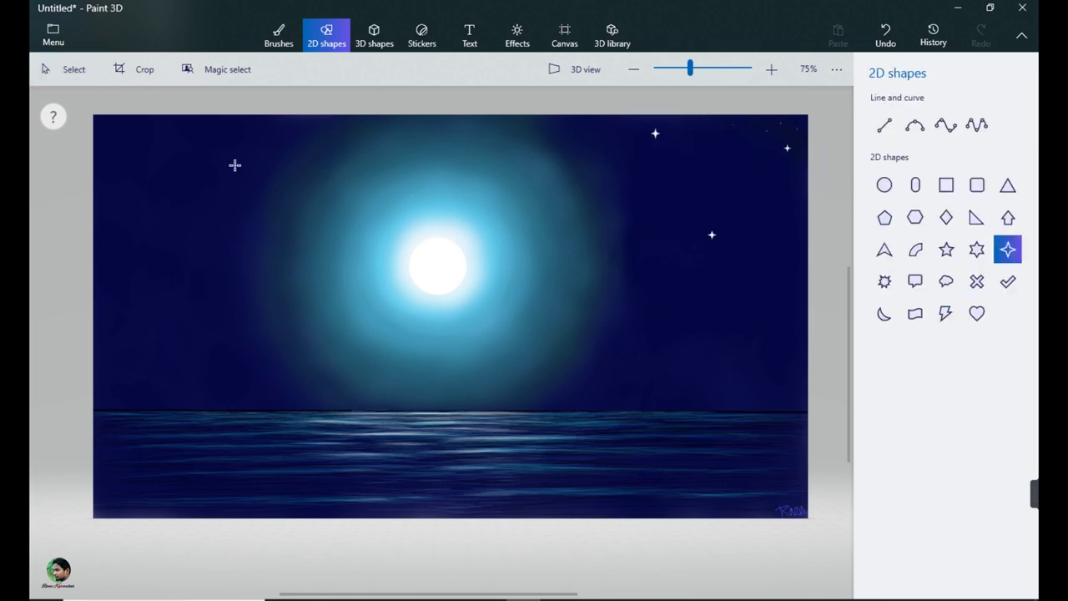
- Place two small white four-pointed stars in the upper sky to the left of the moon
drag(170, 141, 177, 152)
click(832, 184)
drag(223, 183, 230, 191)
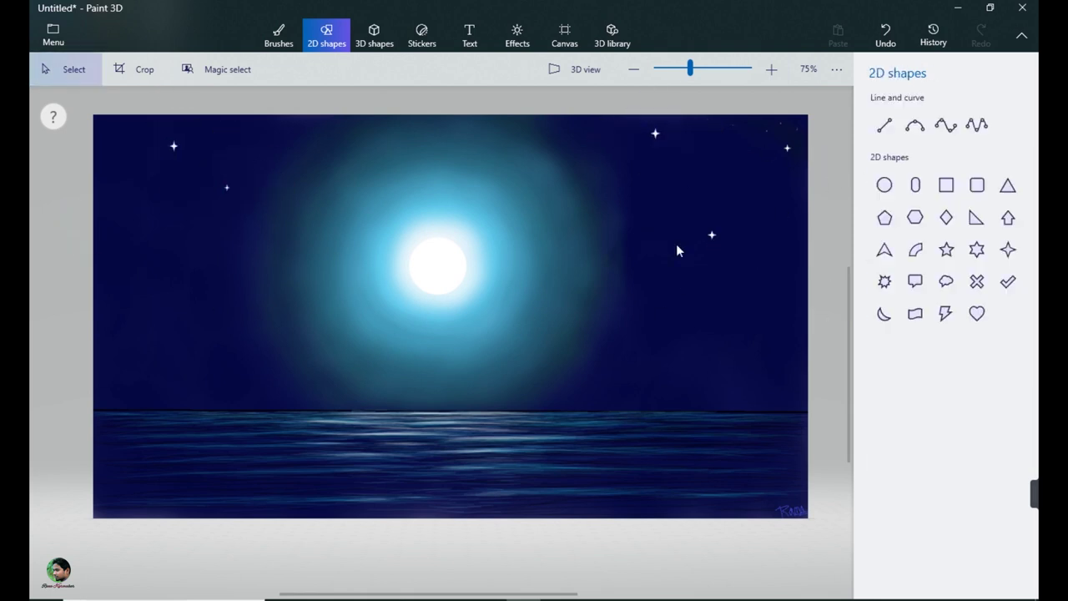
- Place three small white four-pointed stars: one low in the sky right of the moon and two near the canvas's left edge
click(677, 243)
drag(108, 247, 116, 255)
click(210, 303)
click(1005, 249)
mouse_move(763, 324)
mouse_down()
mouse_move(776, 333)
mouse_move(125, 161)
mouse_move(111, 132)
mouse_move(121, 162)
mouse_up()
click(60, 135)
key(Delete)
click(265, 127)
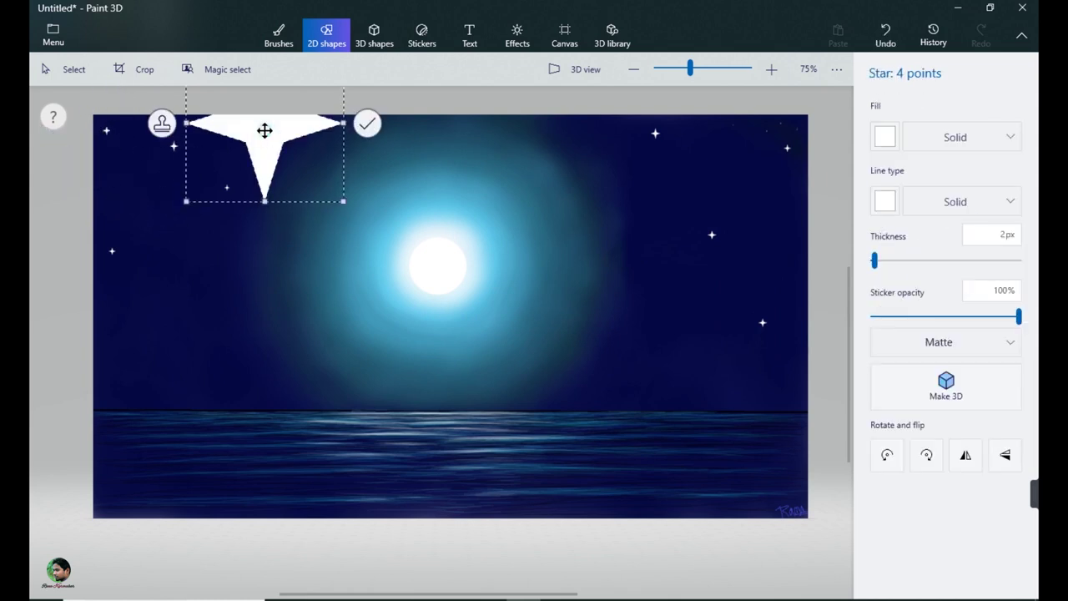
drag(343, 200, 322, 162)
drag(275, 128, 272, 234)
drag(320, 267, 209, 149)
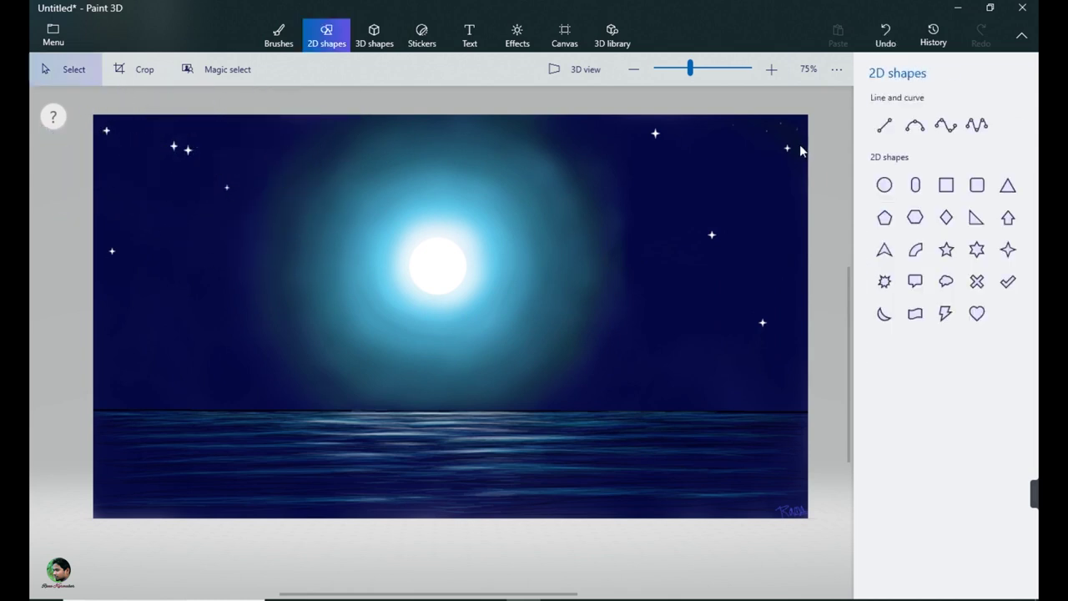
key(ctrl+z)
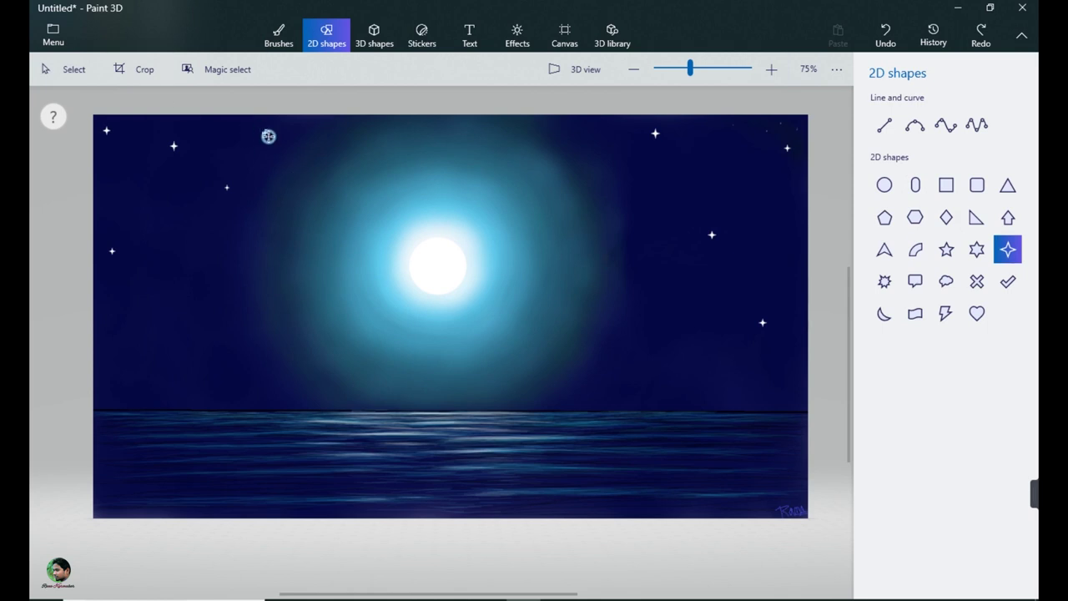
- Place three small white four-pointed stars in the sky left of the moon, at upper, middle and lower heights
click(213, 135)
drag(268, 136, 203, 297)
click(149, 297)
mouse_move(203, 297)
mouse_down()
mouse_move(364, 255)
mouse_move(155, 216)
mouse_up()
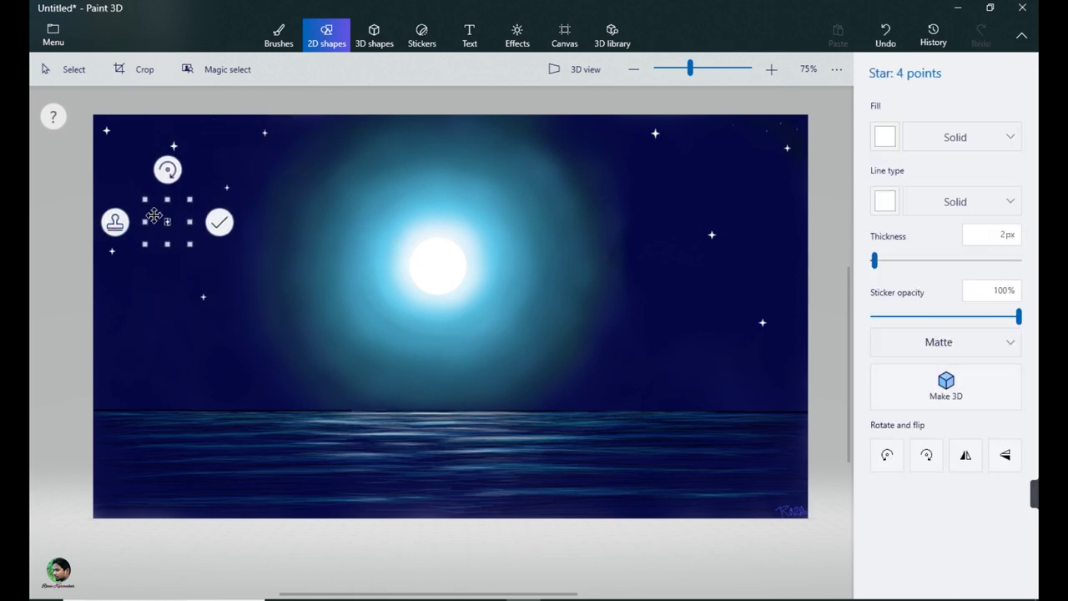
- Place two small white four-pointed stars in the right-hand sky and two along its upper edge, one on each side of the moon
click(728, 157)
click(782, 239)
click(622, 191)
mouse_move(621, 192)
mouse_down()
mouse_move(585, 128)
mouse_move(326, 121)
mouse_move(249, 191)
mouse_up()
click(268, 123)
key(ctrl+z)
- Dot tiny white stars across the upper sky to the right of the moon with the marker at 1 px and 2 px, 86% opacity
click(278, 35)
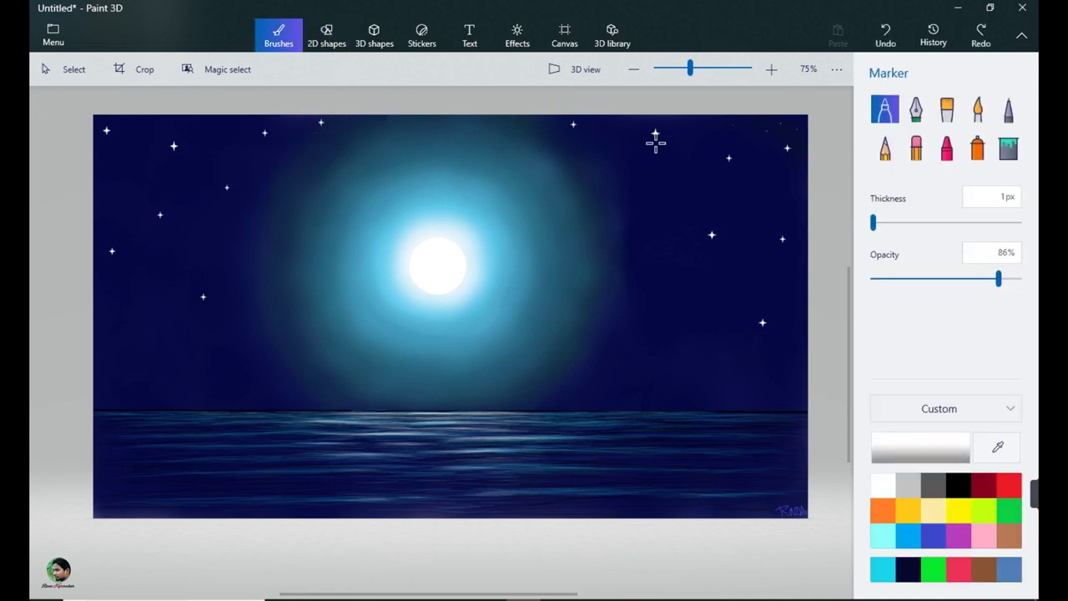
drag(702, 186, 745, 167)
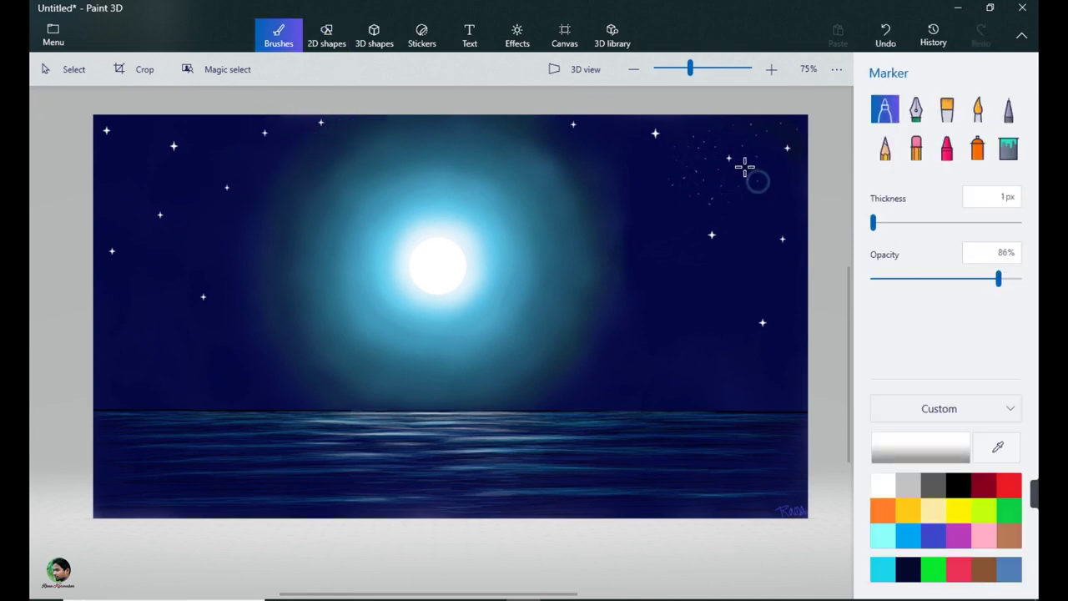
click(875, 223)
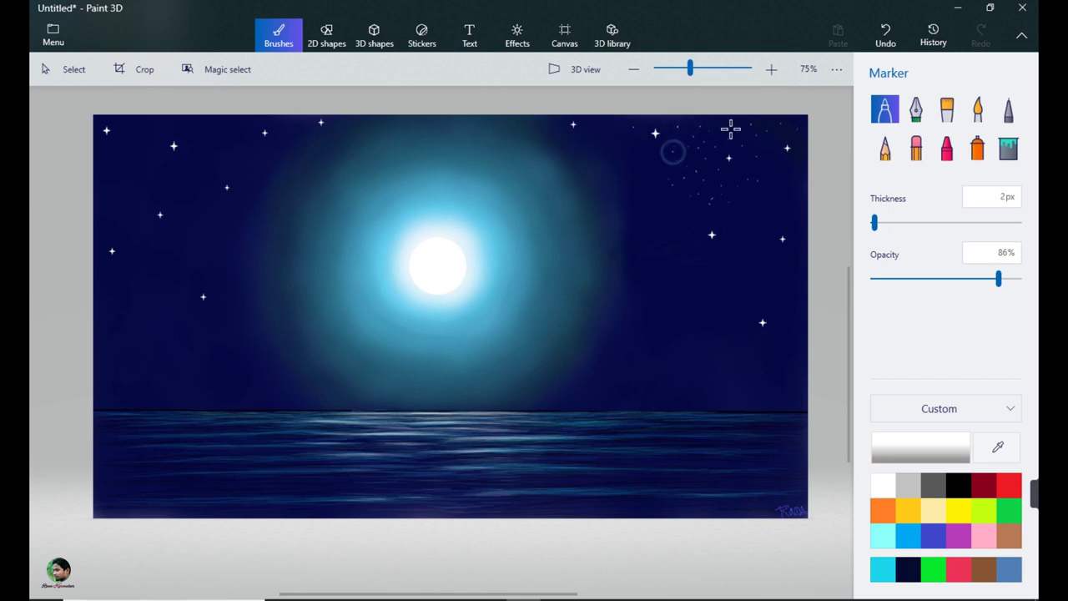
drag(749, 213, 673, 229)
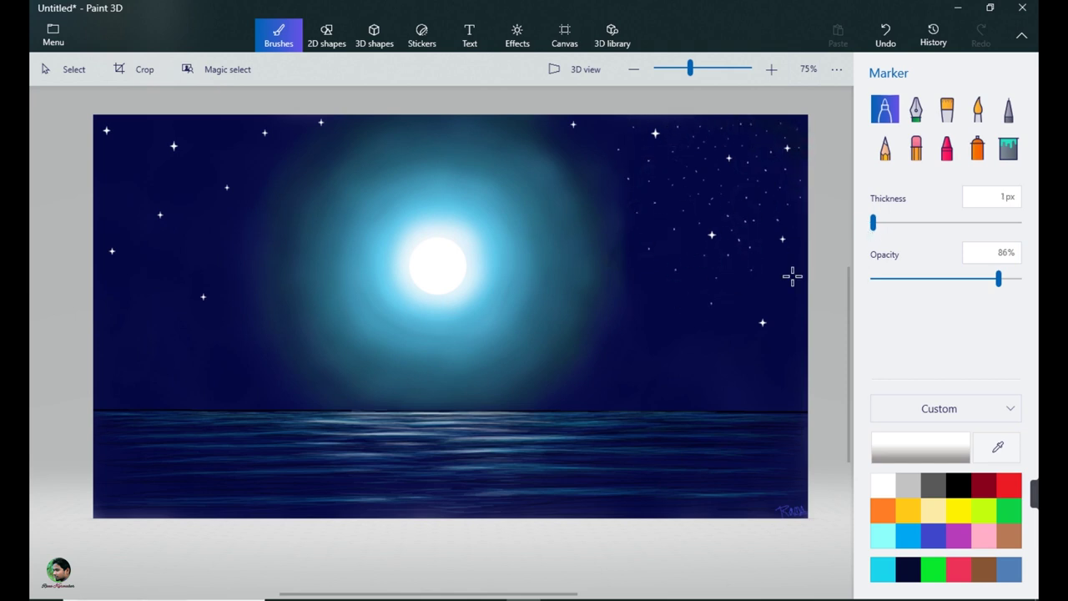
- Dot tiny white stars with the 1 px marker in the lower part of the sky to the right of the moon
click(754, 296)
click(766, 238)
click(689, 339)
click(722, 337)
click(789, 344)
click(699, 321)
- Scatter tiny white 1 px marker dots across the sky to the left of the moon, densest in the upper corner
click(107, 162)
click(120, 158)
click(129, 136)
click(172, 138)
click(139, 166)
click(107, 220)
click(117, 186)
click(161, 141)
click(192, 147)
click(209, 166)
click(148, 208)
click(196, 204)
click(147, 270)
click(119, 233)
click(101, 264)
click(100, 247)
click(117, 311)
click(237, 269)
- Fill the sky's upper-left corner with tiny turquoise star dots using the 1 px marker at 86% opacity
click(882, 570)
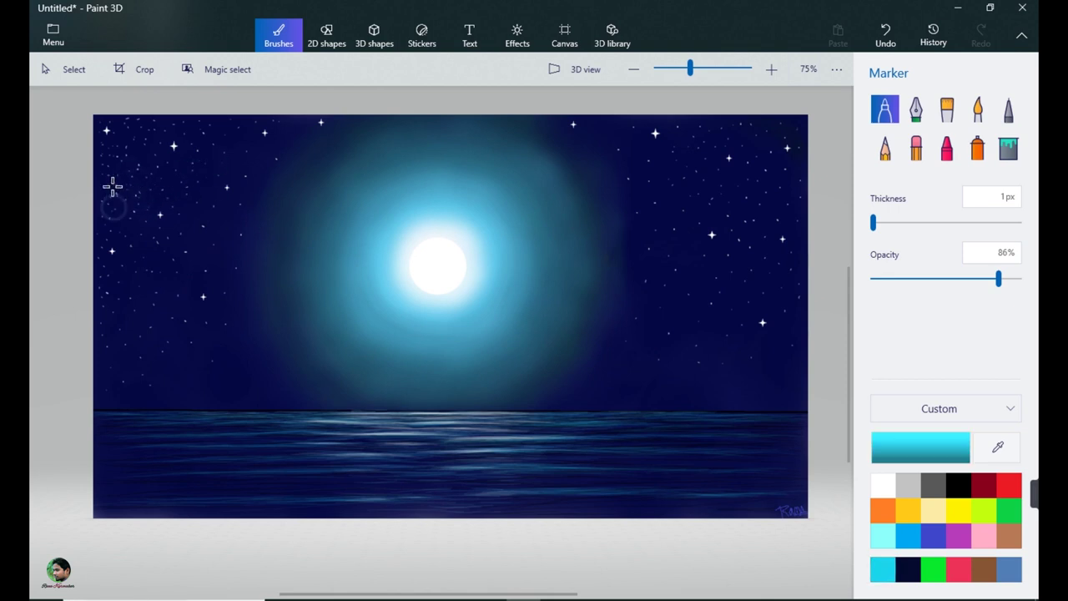
click(152, 138)
click(107, 160)
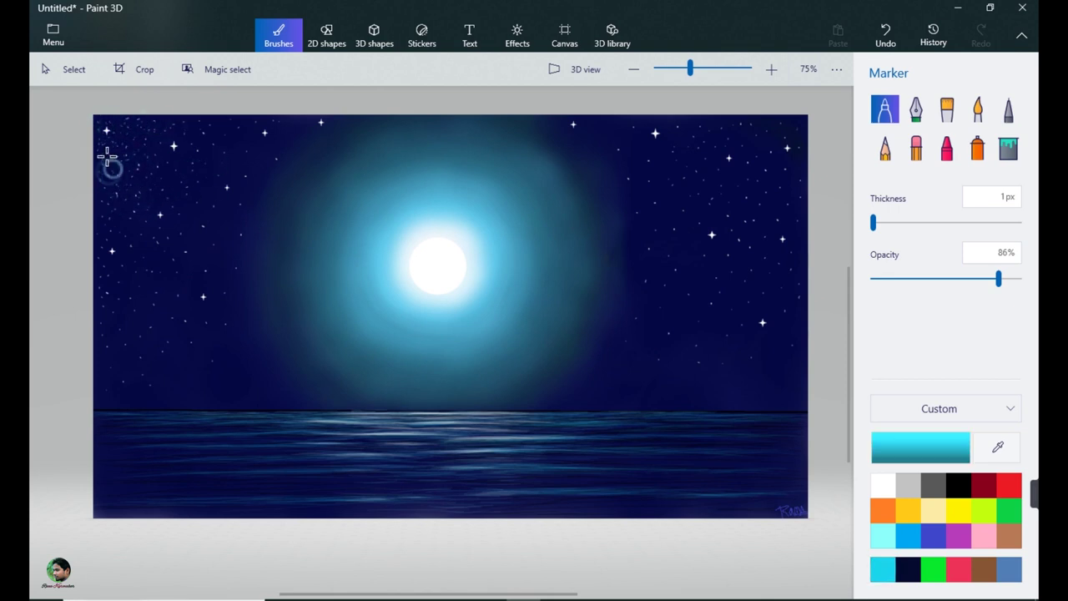
click(119, 185)
click(154, 145)
click(101, 116)
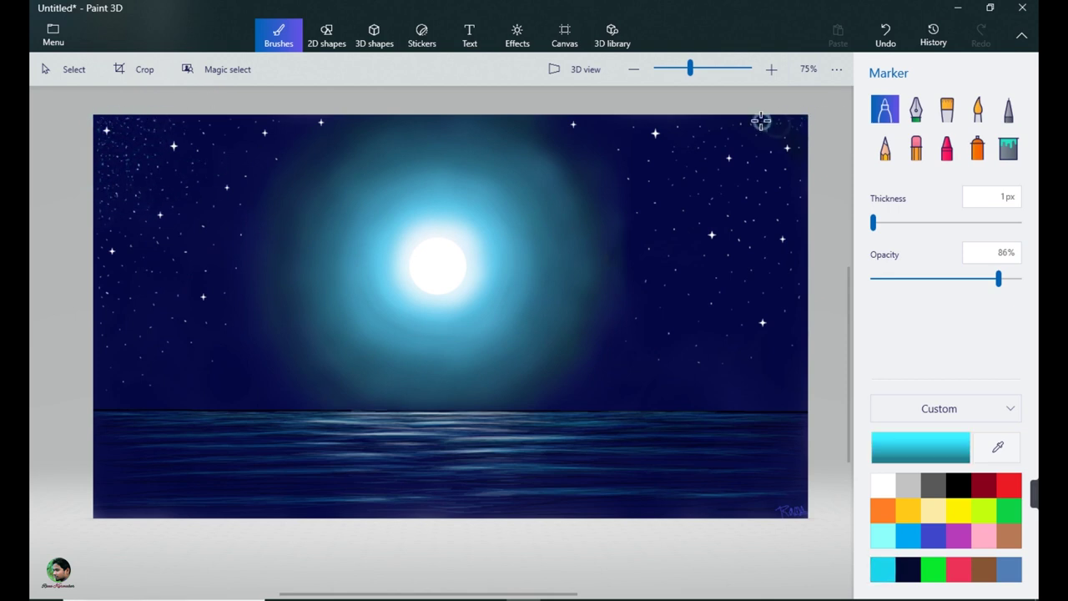
- Dot tiny turquoise stars in the sky's upper-right corner with the 1 px marker
click(800, 144)
click(772, 133)
click(776, 145)
click(801, 163)
click(882, 485)
click(882, 569)
click(746, 136)
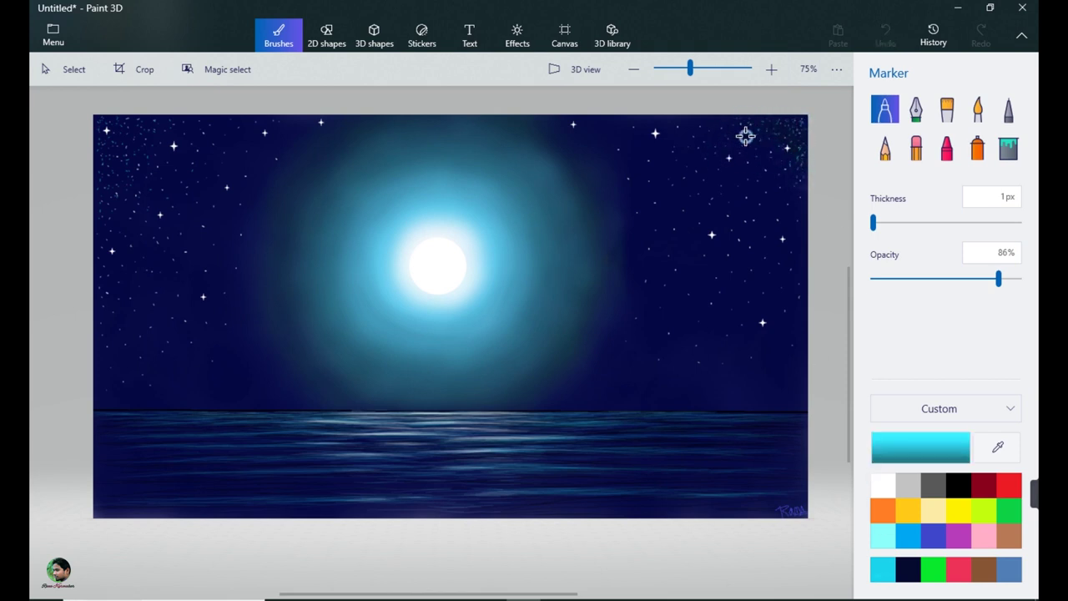
- Spread more tiny turquoise star dots across the upper-right sky and add a few in the upper-left sky
click(743, 170)
click(755, 147)
click(693, 121)
click(782, 207)
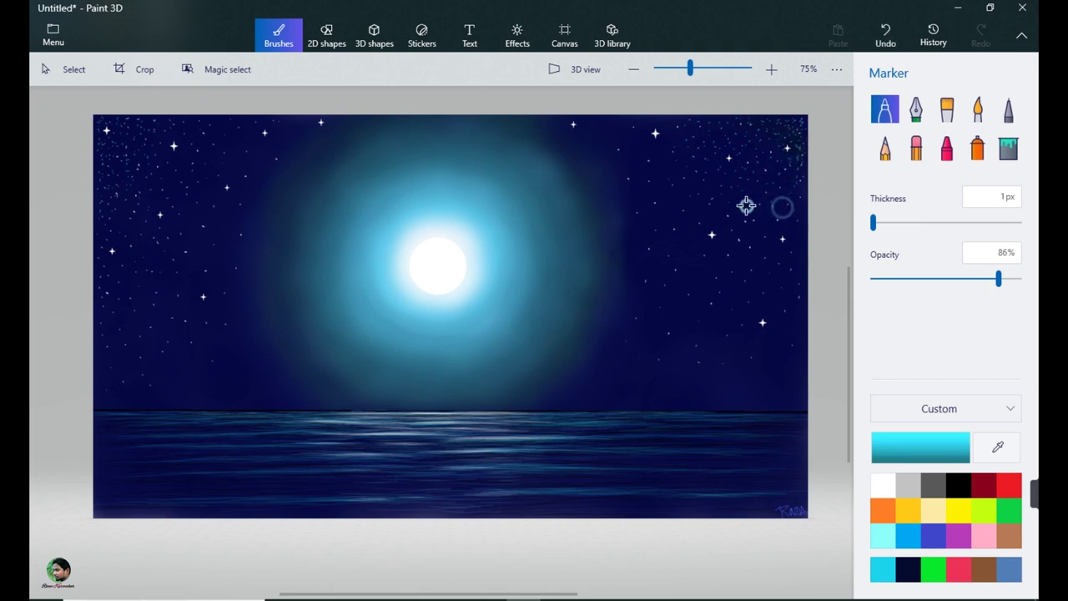
click(776, 232)
click(650, 126)
click(670, 147)
click(233, 144)
click(219, 150)
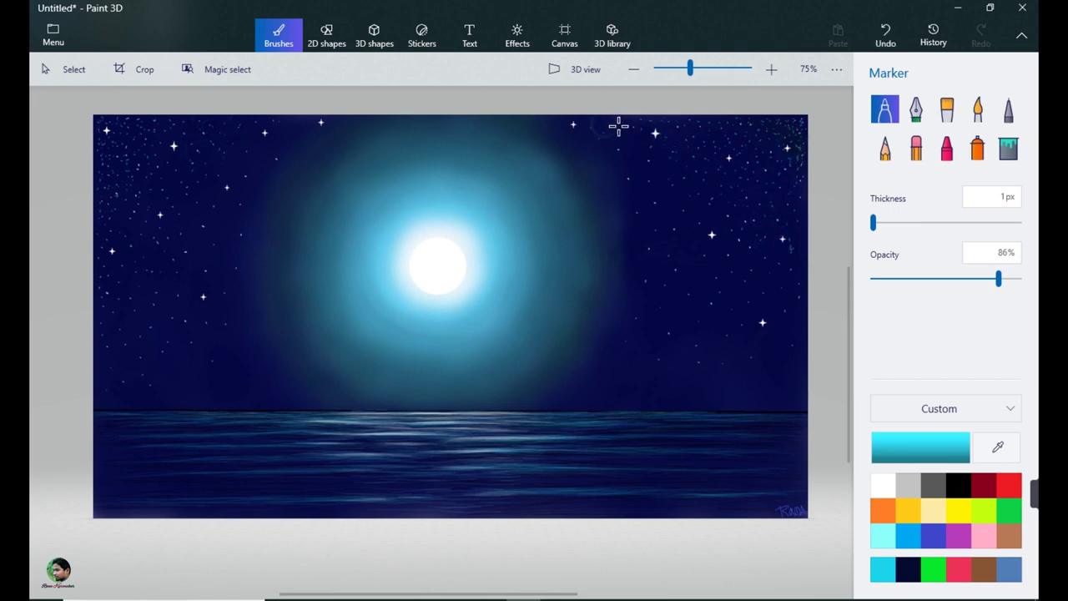